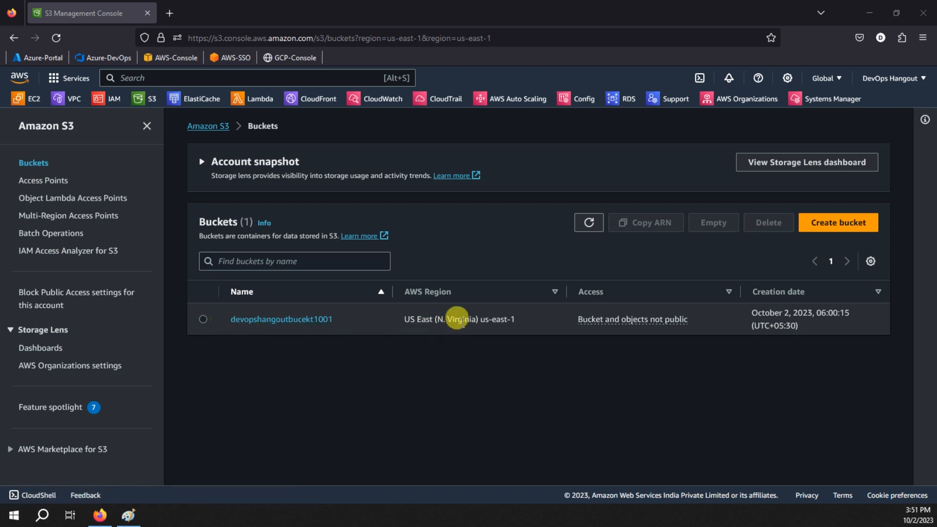
Step: Copy the bucket name devopshangoutbucekt1001, switch to Paint, and draw a rounded square in the left half of the blank canvas
left_click_drag(223, 317, 344, 324)
key("ctrl+c")
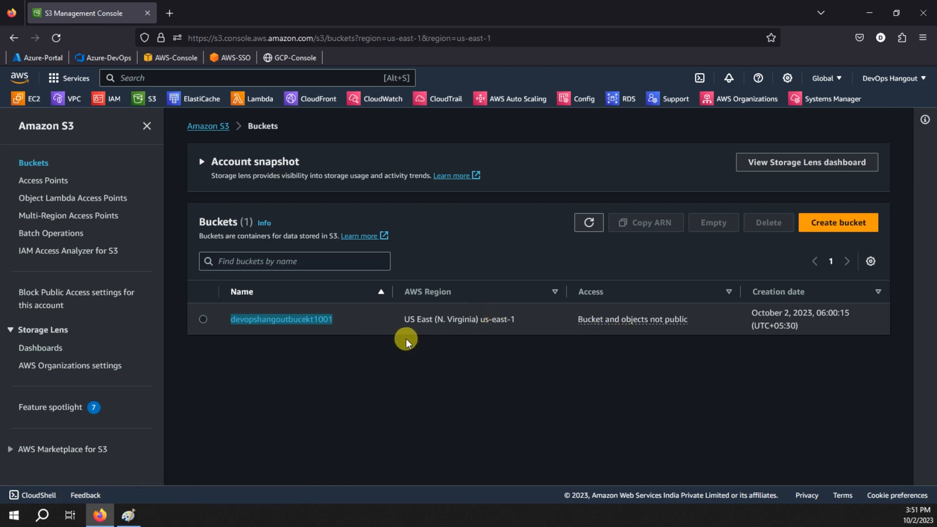
left_click(128, 515)
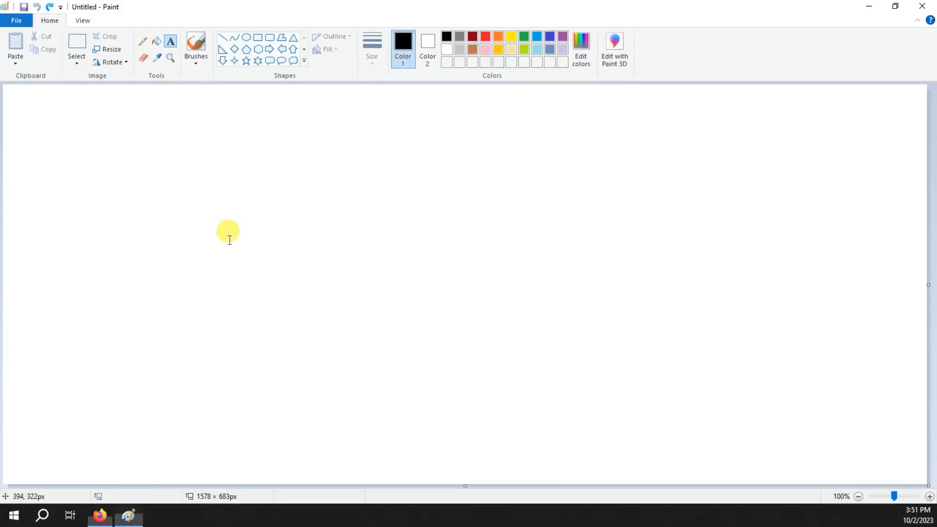
left_click(270, 37)
left_click_drag(111, 221, 275, 386)
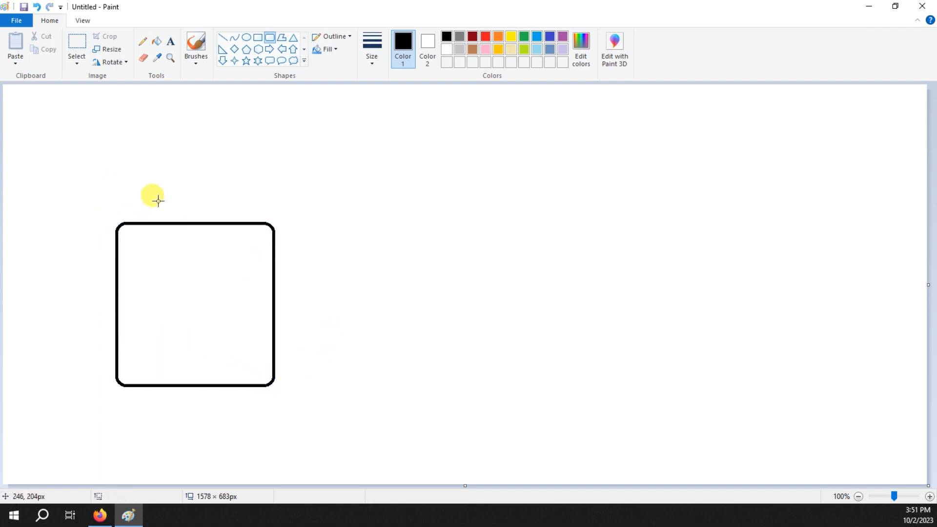
Step: Add the copied bucket name devopshangoutbucekt1001 as a one-line text label just above the rounded square
left_click(170, 41)
left_click(122, 202)
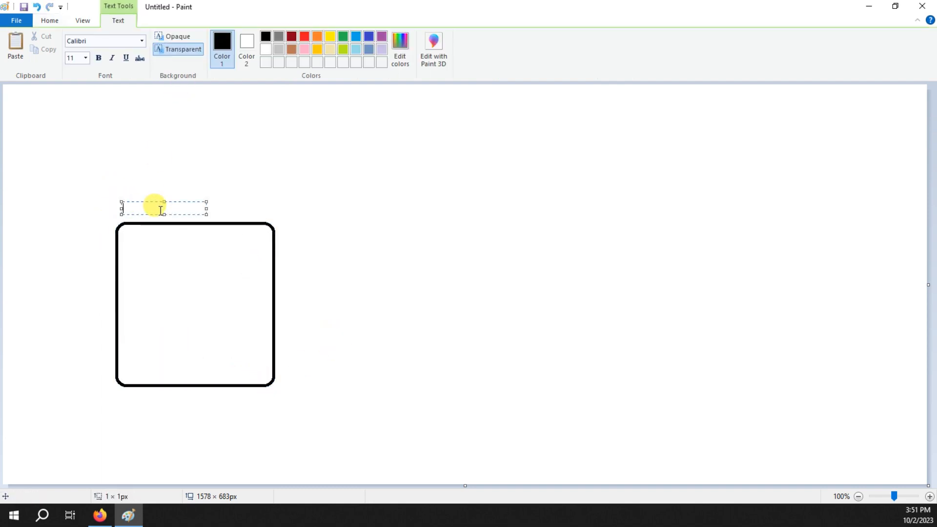
key("ctrl+v")
left_click_drag(206, 209, 239, 211)
left_click(350, 215)
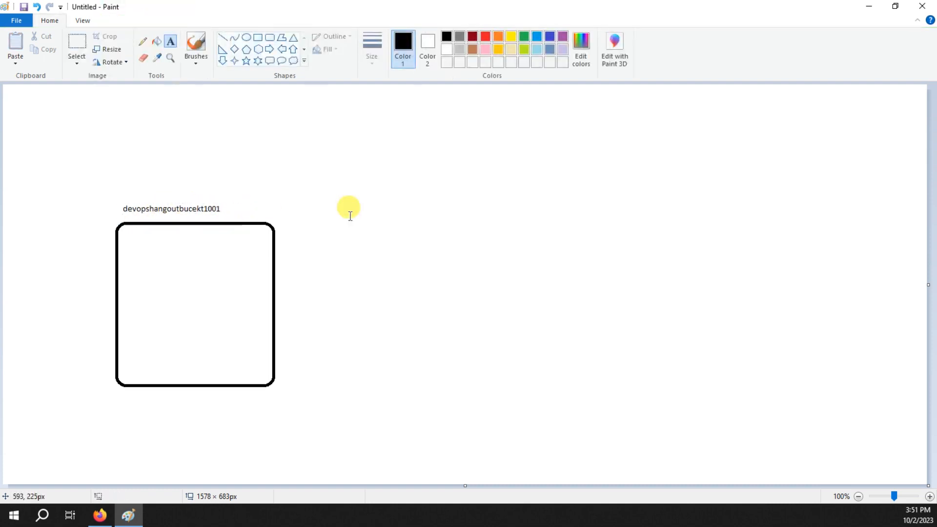
Step: Draw a second rounded square of similar size in the right half of the canvas
left_click(271, 39)
left_click_drag(516, 216, 682, 380)
left_click(752, 335)
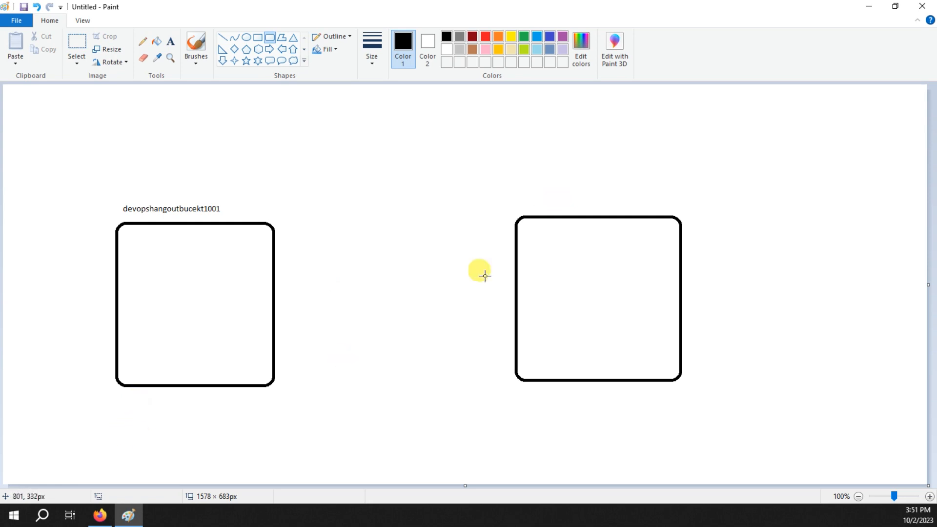
Step: Add the text label "Mumbai" just above the right-hand rounded square
left_click(156, 42)
left_click(169, 43)
left_click(545, 201)
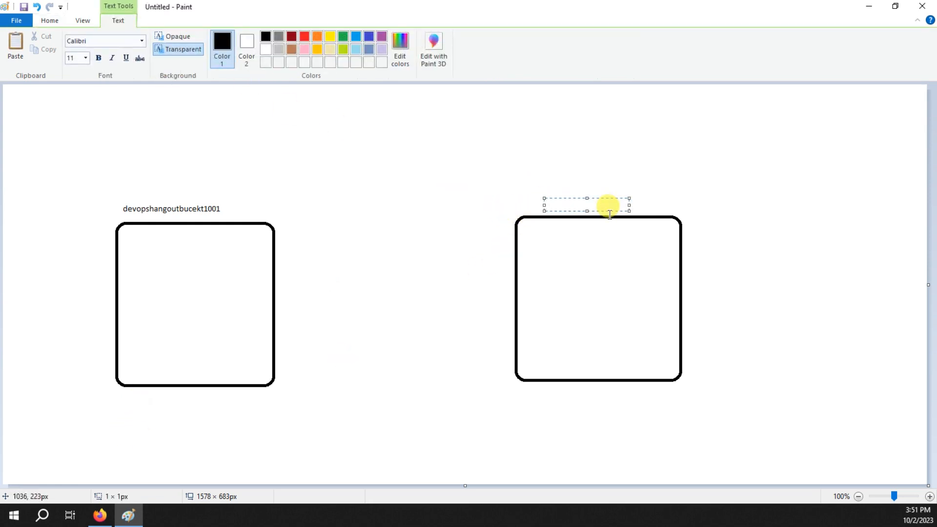
type("Mumbai")
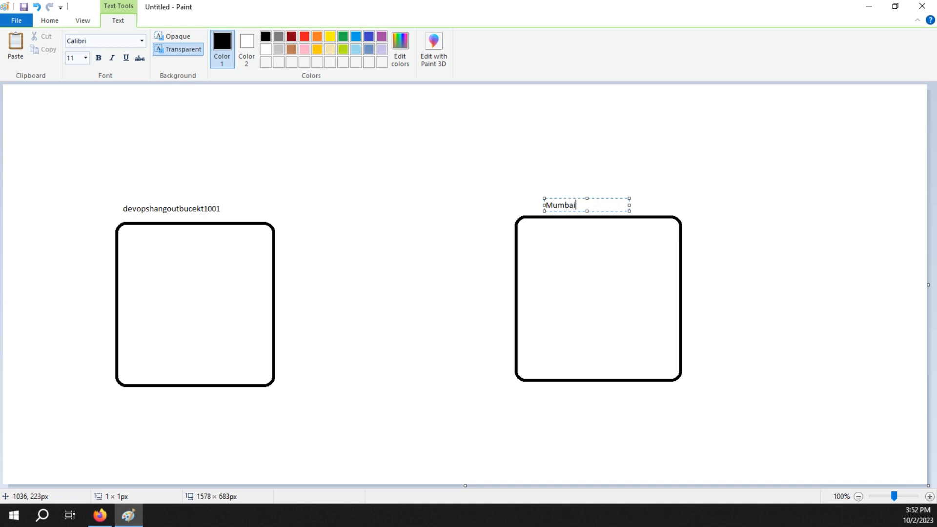
left_click(465, 335)
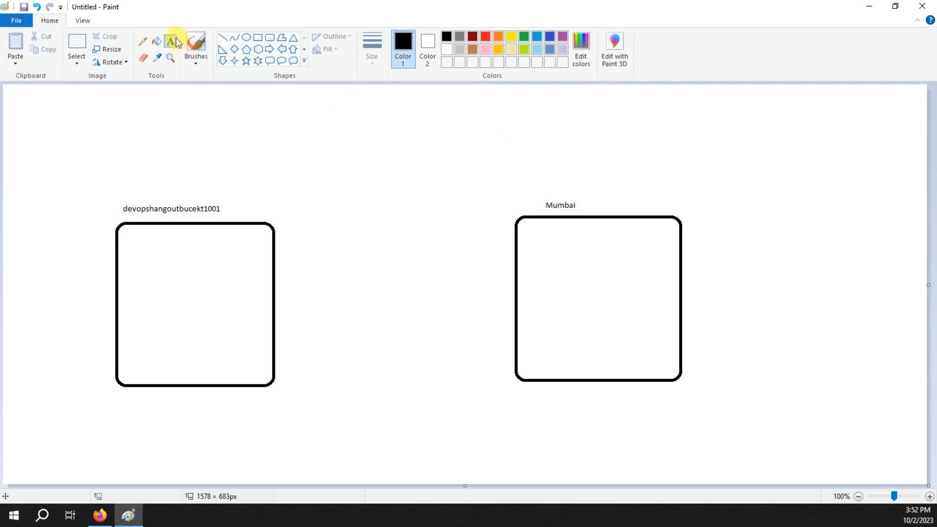
Step: Add the text label "OneZone IA" above the right-hand square's upper-right corner, beside the Mumbai label
left_click(635, 196)
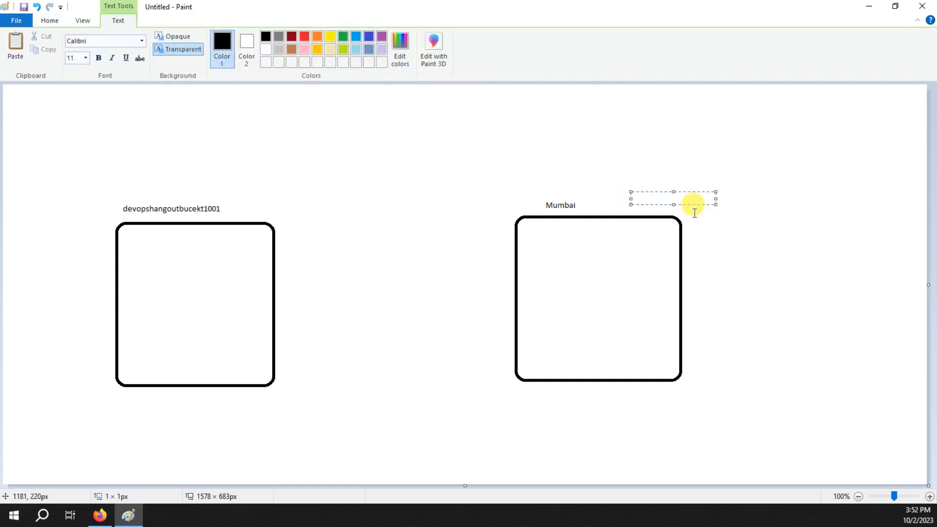
type("OneZone IA")
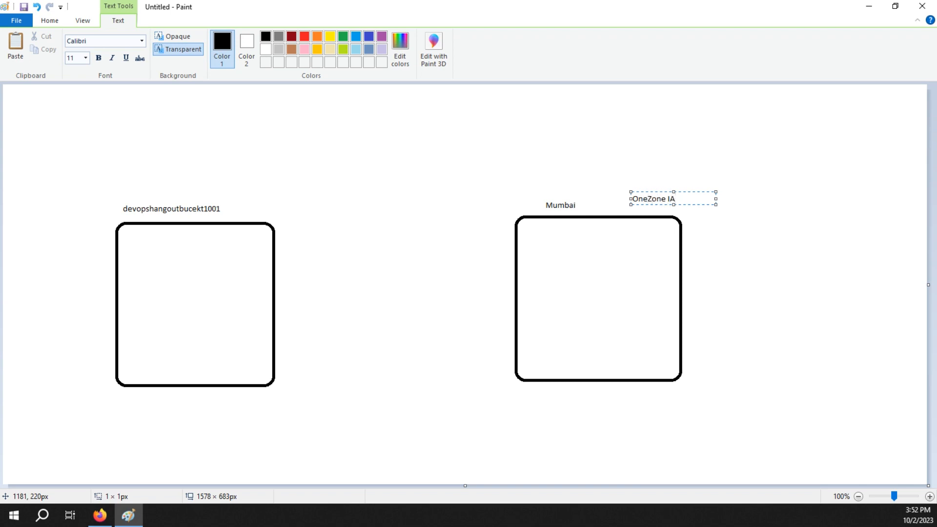
left_click(801, 261)
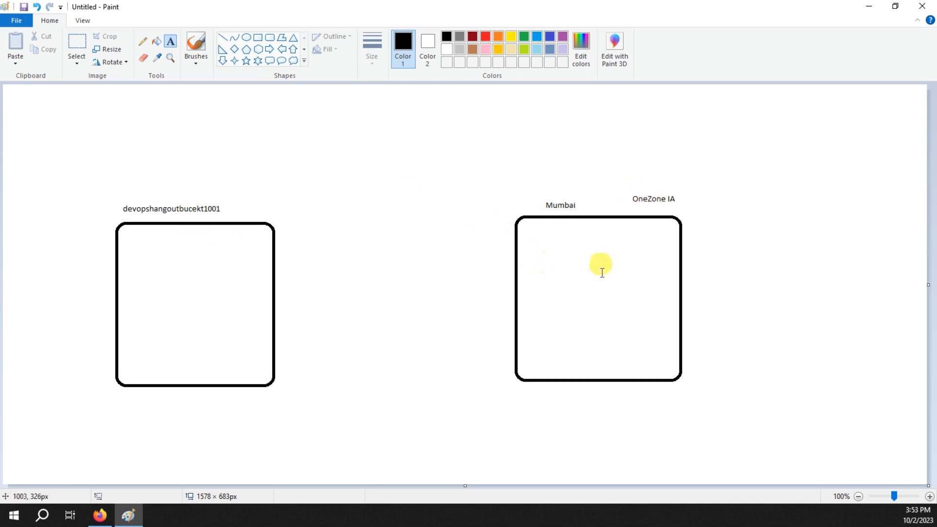
left_click_drag(632, 198, 682, 201)
left_click(732, 213)
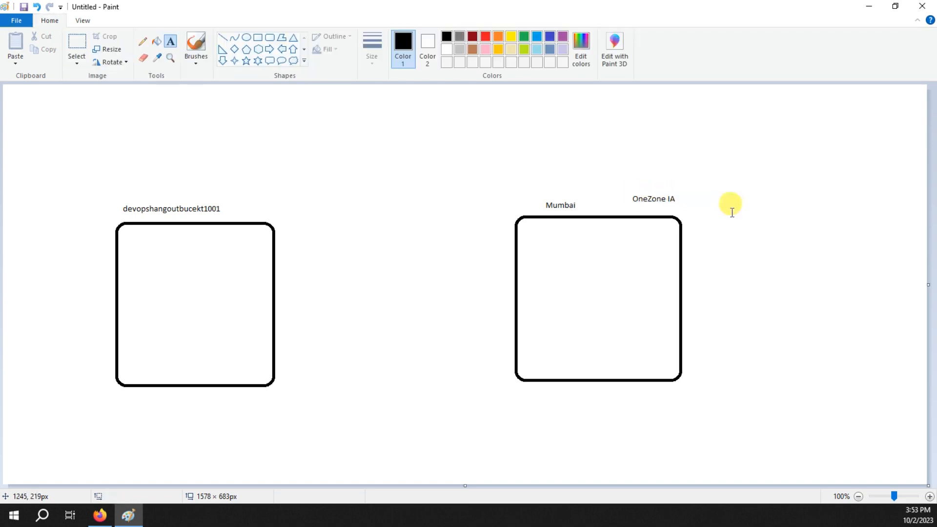
left_click_drag(632, 196, 719, 206)
left_click(716, 229)
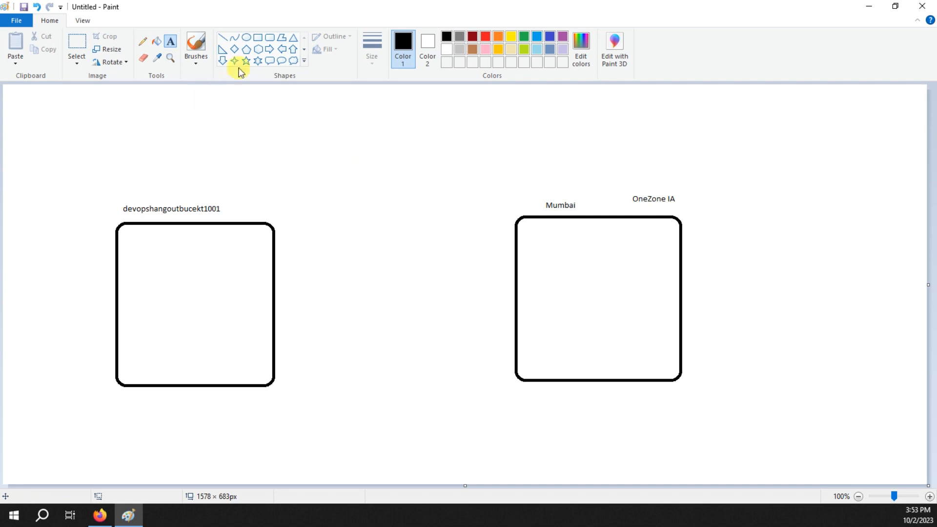
Step: Draw a large rounded rectangle enclosing both squares and their labels
left_click(270, 38)
left_click_drag(55, 138, 762, 444)
left_click(825, 315)
Step: Frame the devopshangoutbucekt1001 label and the Mumbai label with small rounded rectangles, the Mumbai one about 109 × 36 px
left_click_drag(117, 202, 226, 216)
left_click(329, 247)
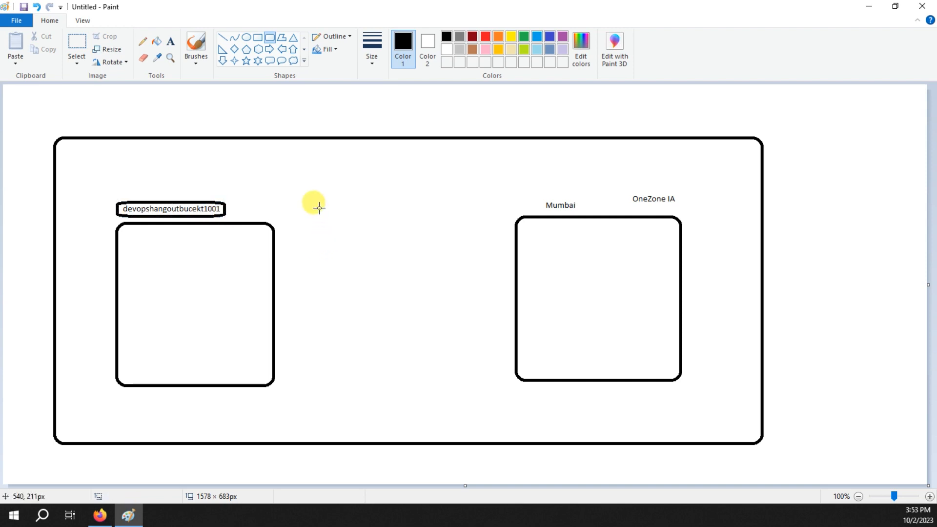
left_click_drag(526, 195, 589, 215)
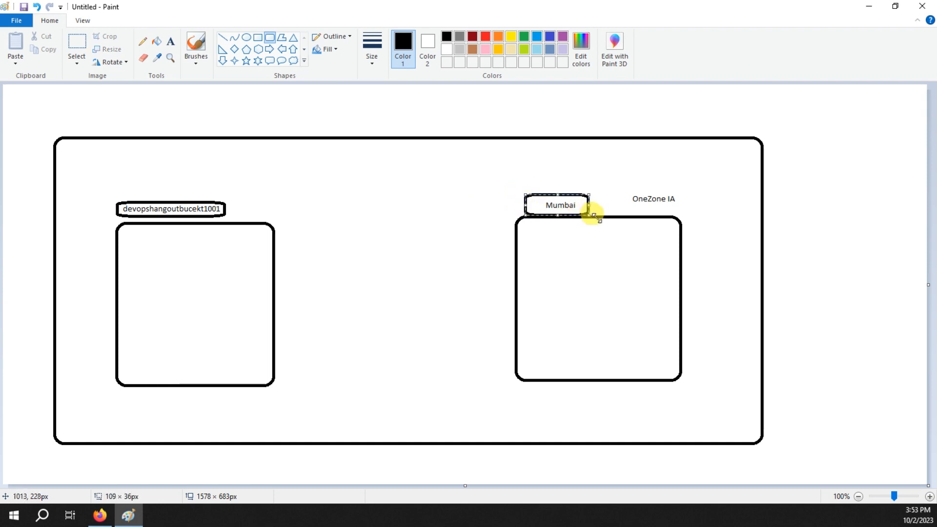
Step: Switch to the S3 console in Firefox
left_click(101, 516)
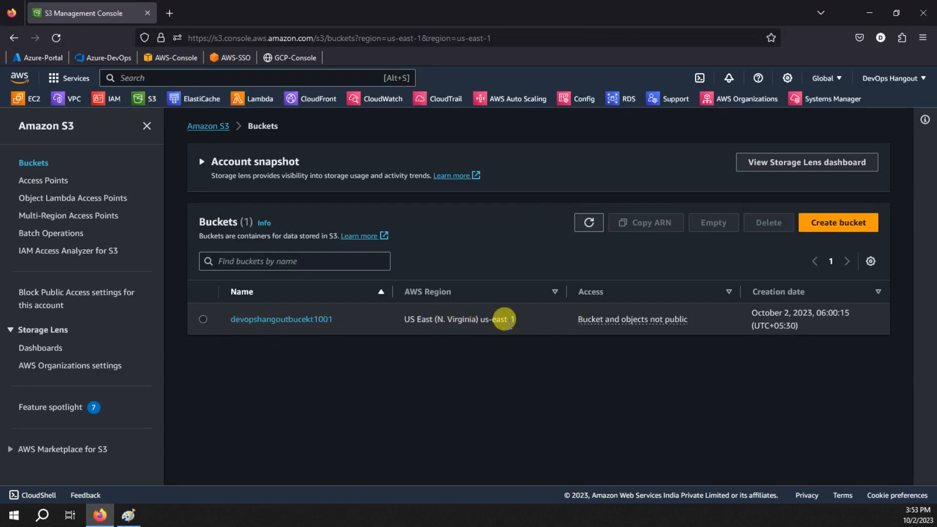
left_click(808, 231)
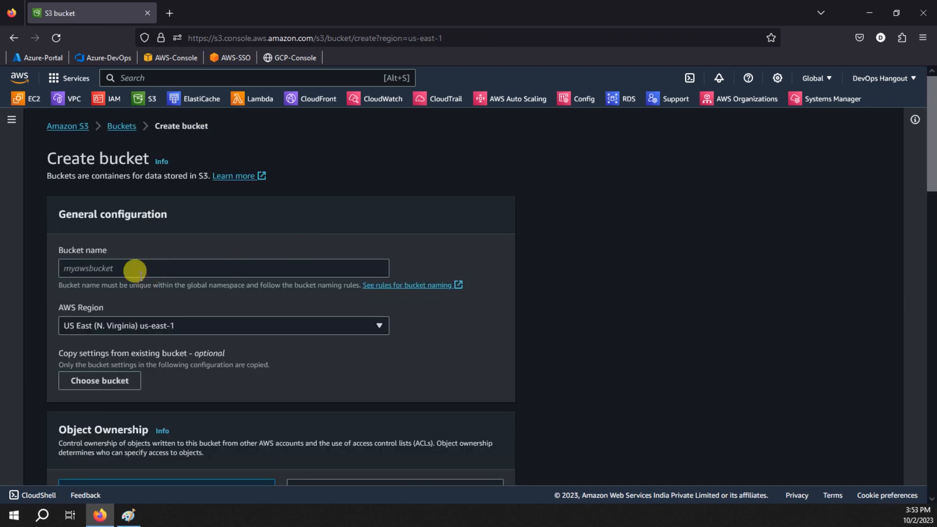
left_click(127, 264)
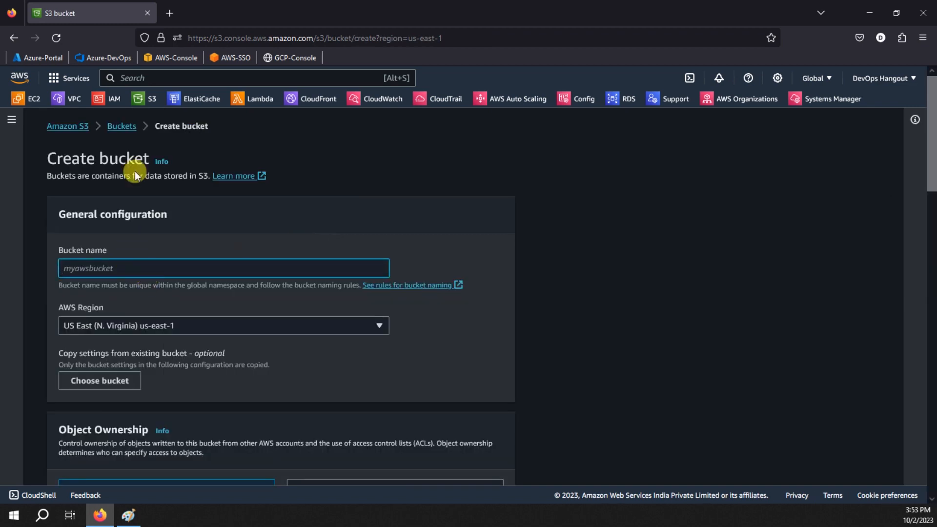
left_click(125, 129)
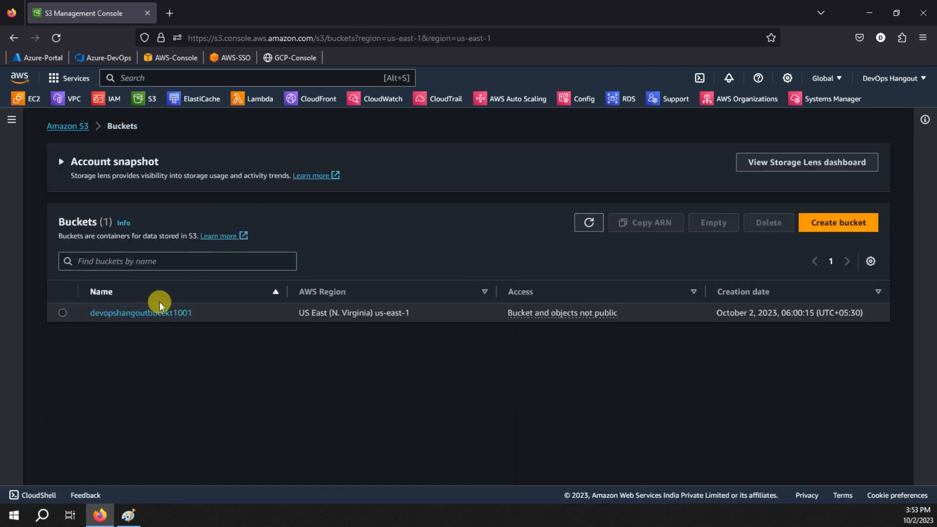
Step: Start a new bucket named devopshangoutbucekt1002, reusing the copied existing bucket name, in the region Asia Pacific (Mumbai) ap-south-1
left_click_drag(88, 322, 200, 316)
key("ctrl+c")
left_click(830, 222)
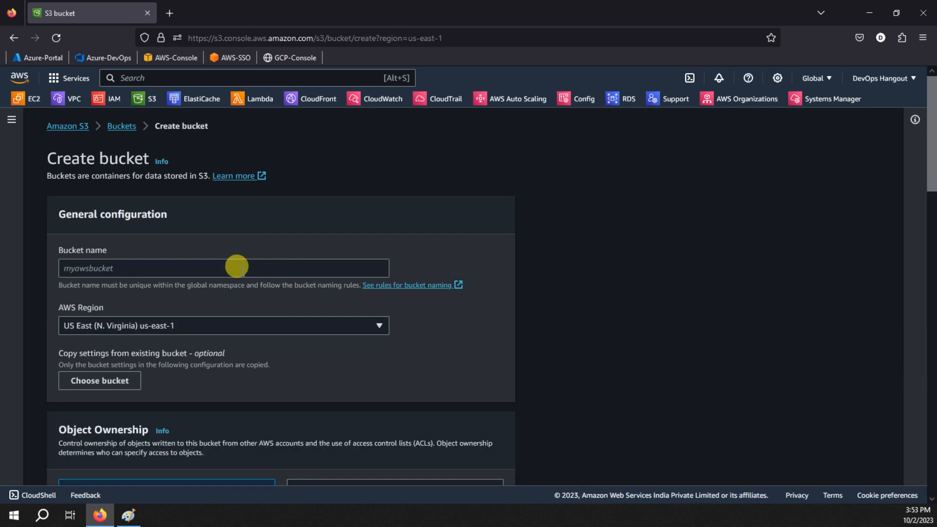
left_click(193, 264)
key("ctrl+v")
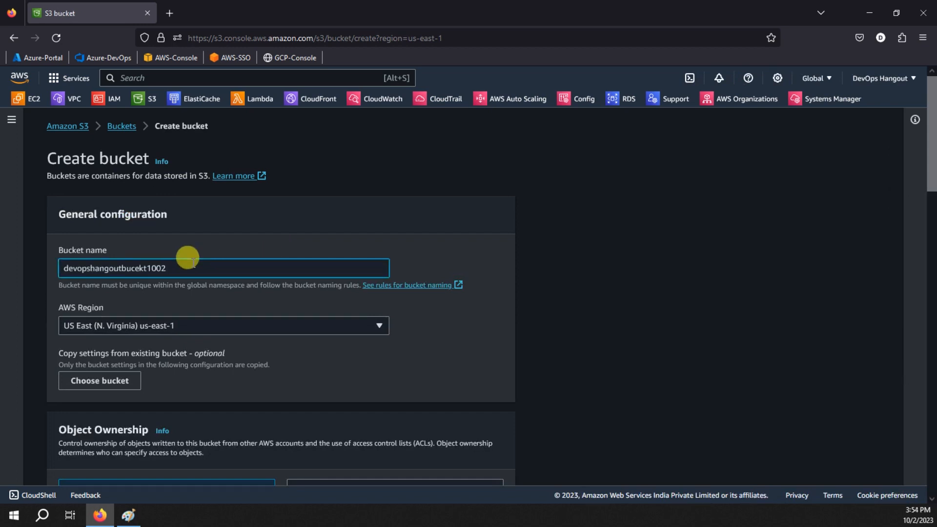
left_click(206, 329)
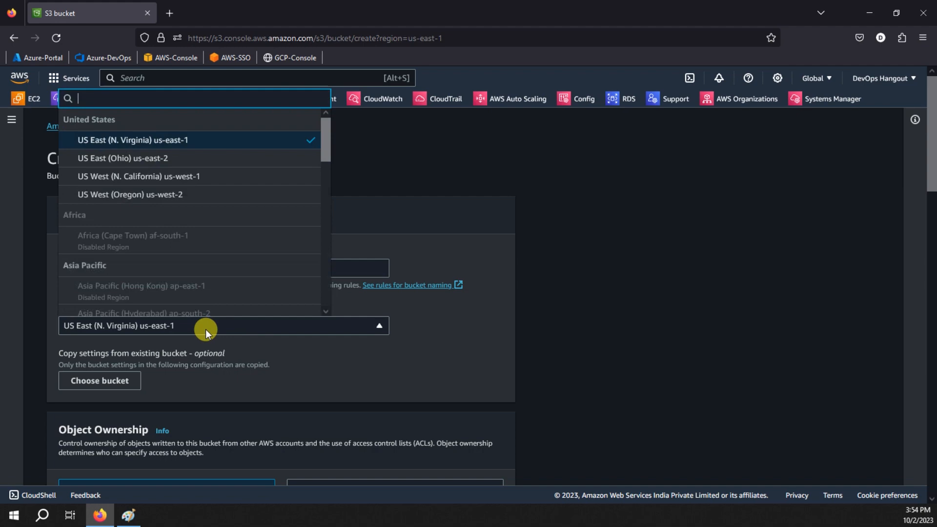
scroll(230, 188, "down", 4)
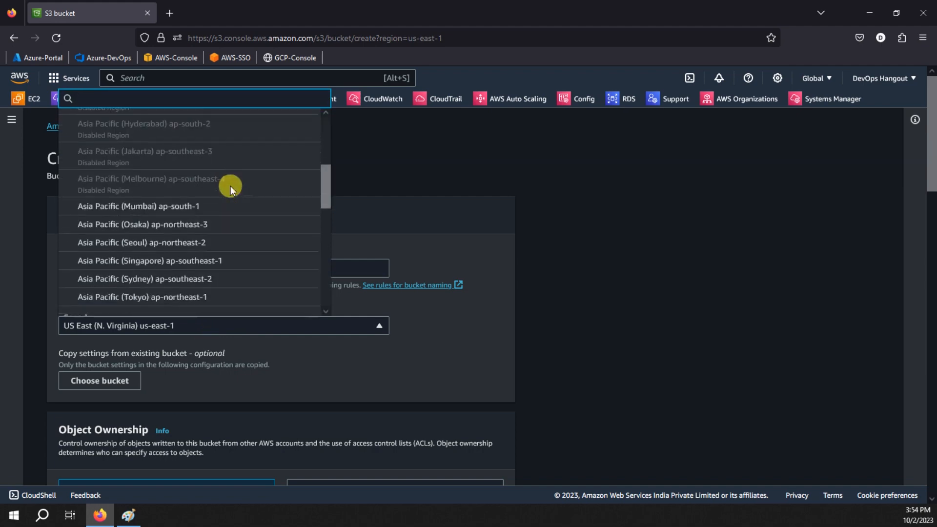
left_click(188, 209)
Step: Create the bucket with the remaining settings at their defaults and dismiss the success notice
scroll(548, 240, "down", 1)
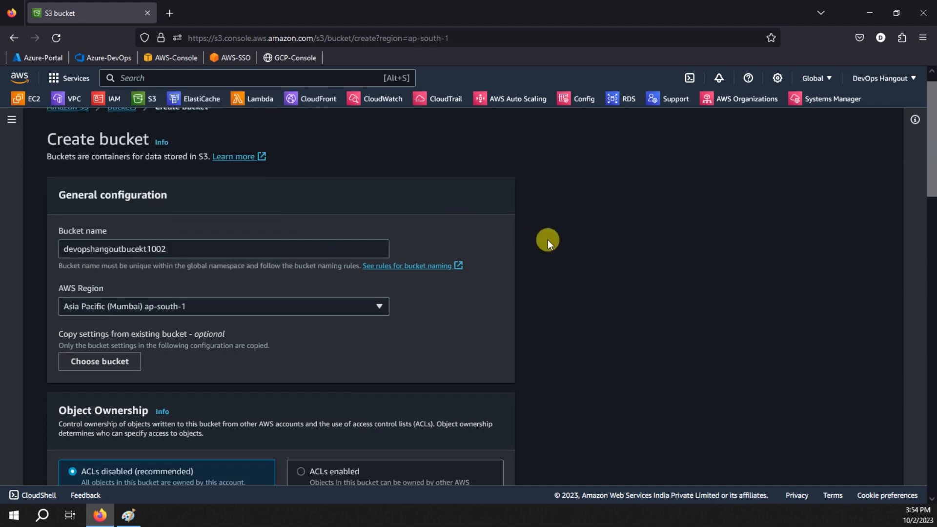
scroll(550, 362, "down", 20)
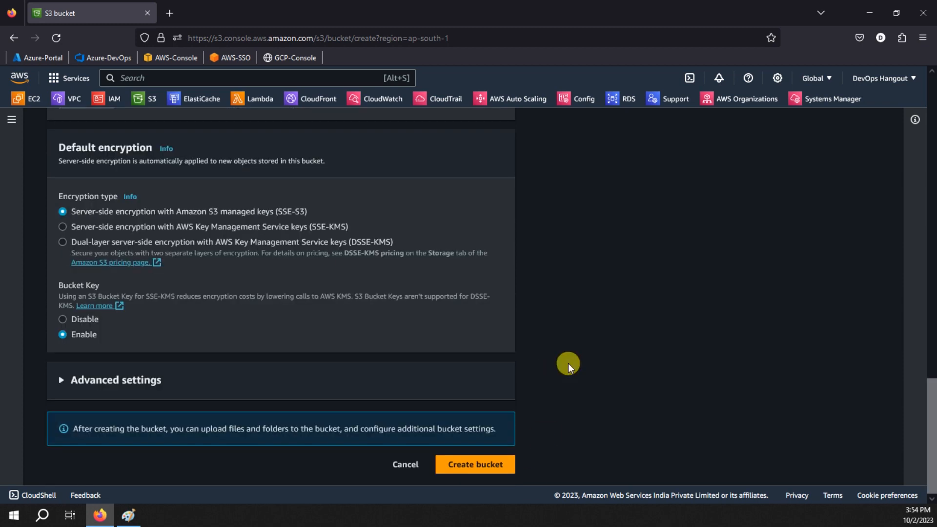
left_click(491, 464)
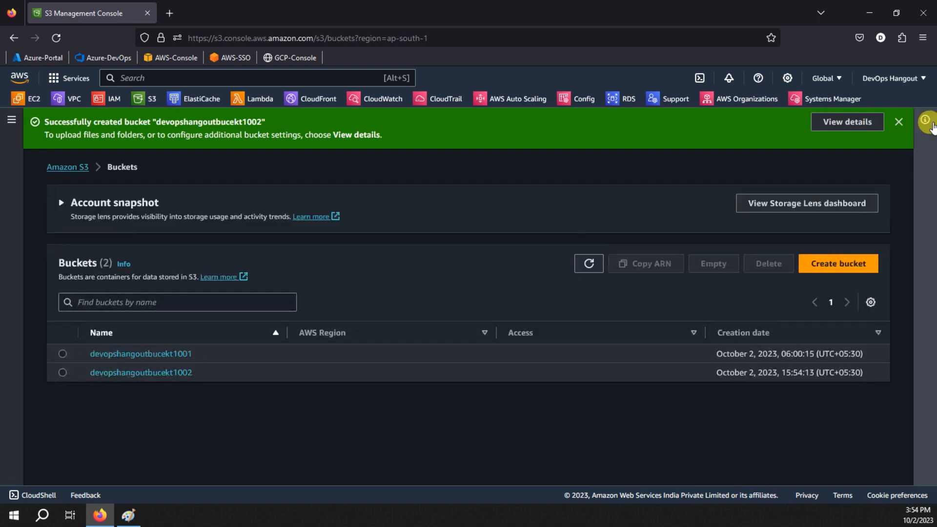
left_click(899, 122)
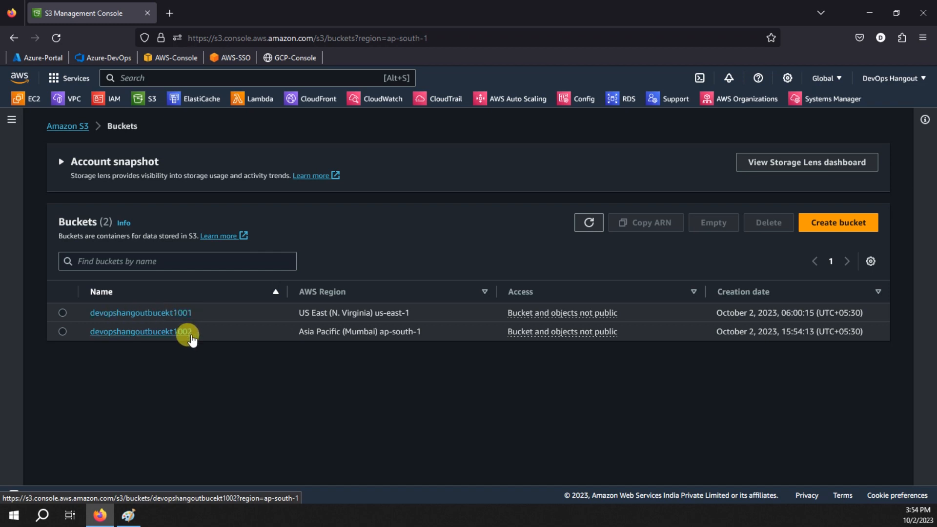
Step: Open the bucket devopshangoutbucekt1001, start a new replication rule for it, and read the versioning requirement
left_click(179, 314)
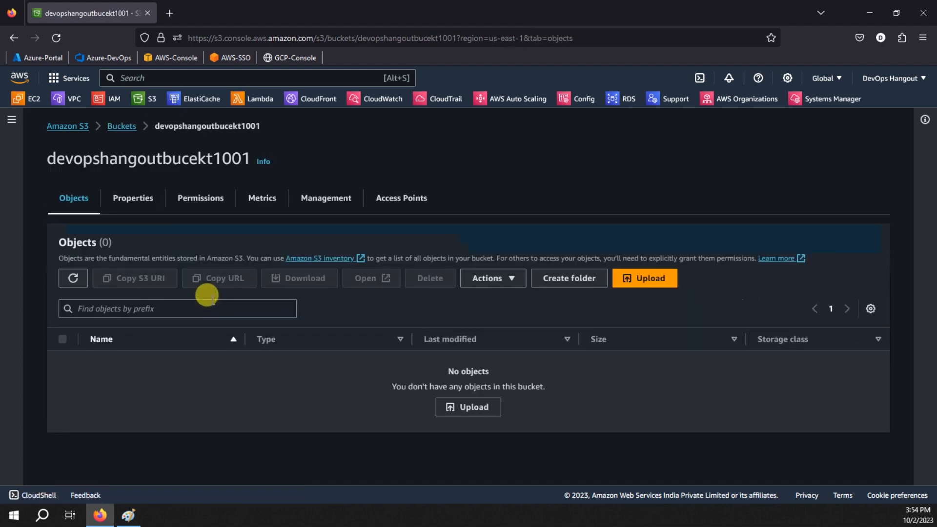
left_click(327, 198)
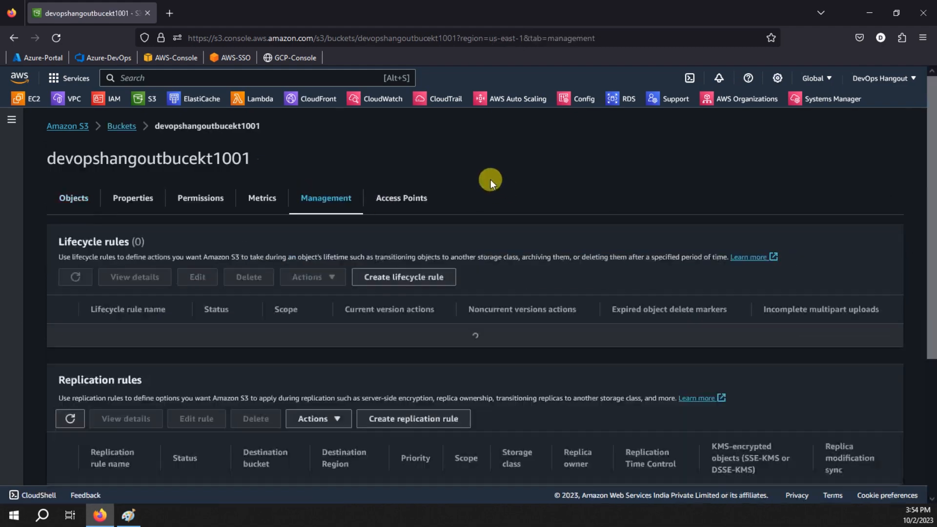
scroll(490, 179, "down", 4)
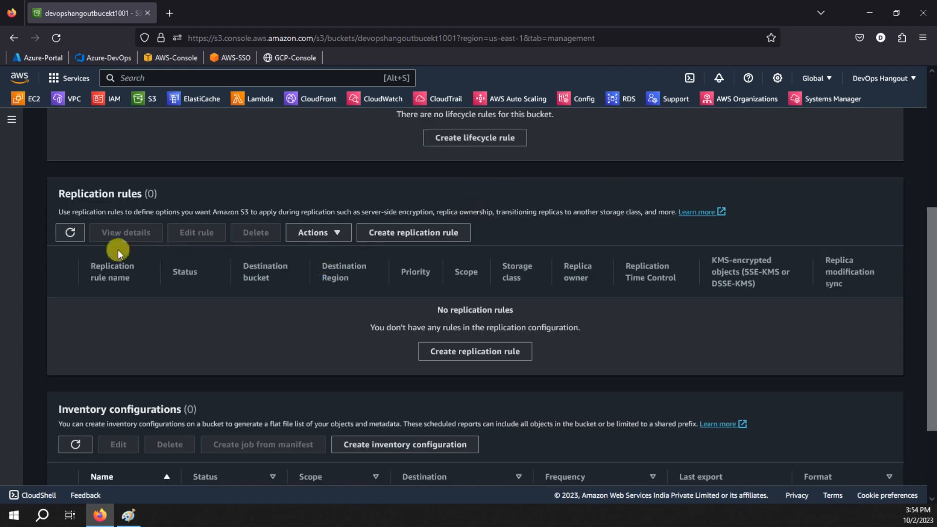
left_click(392, 233)
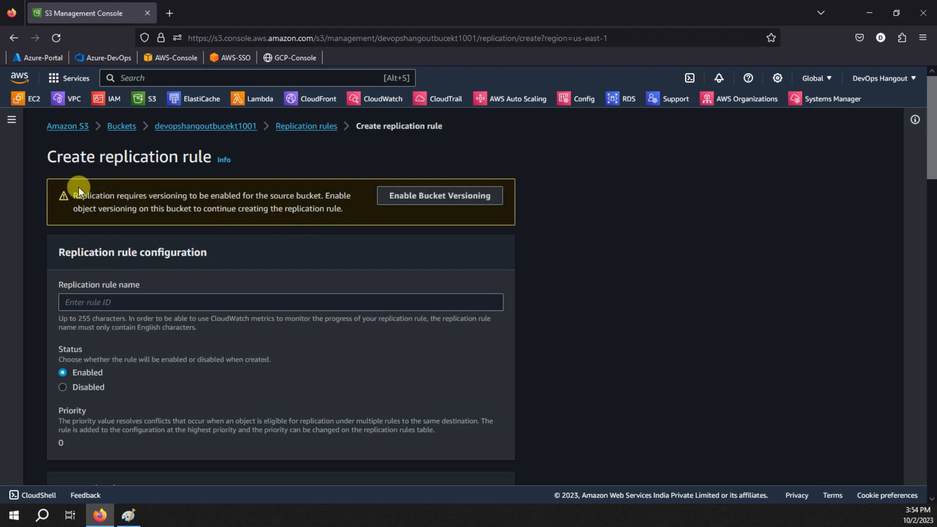
left_click_drag(71, 189, 191, 191)
left_click_drag(225, 194, 324, 196)
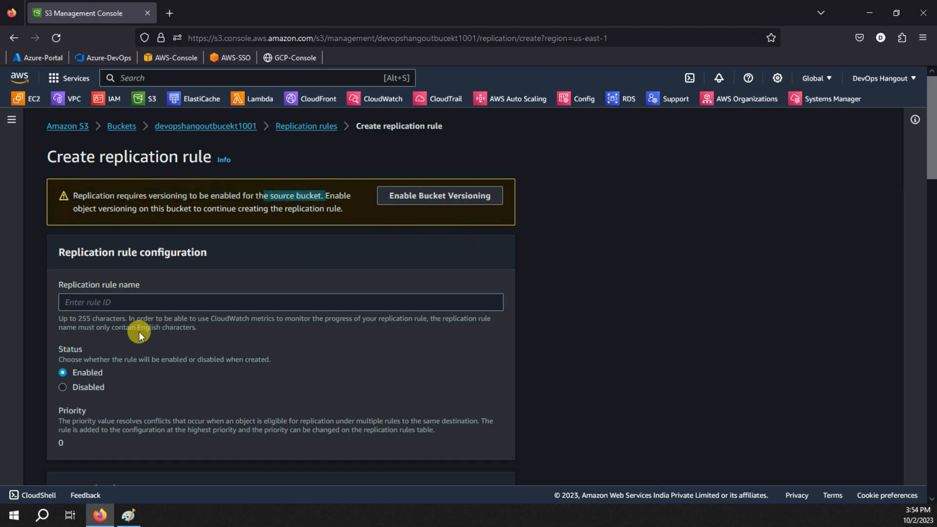
Step: Name the replication rule R-Rule1 and go to its source bucket settings
left_click(104, 301)
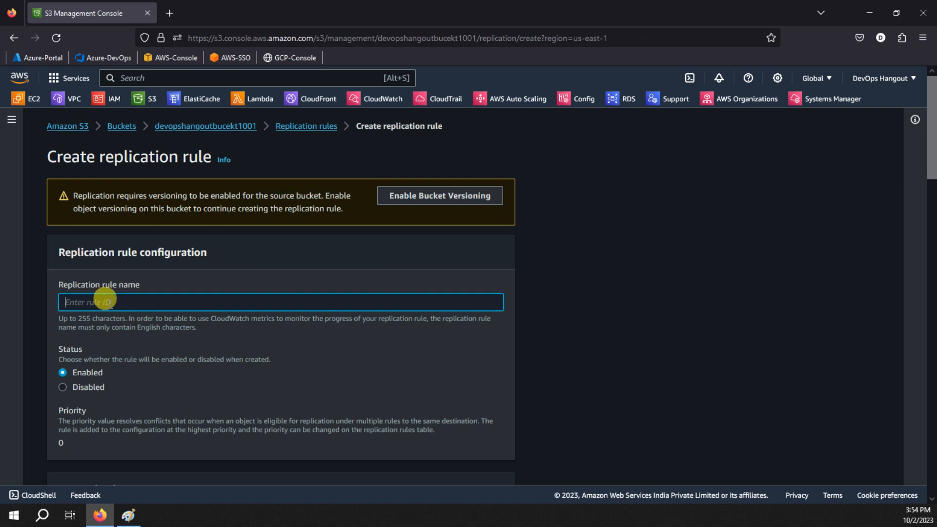
type("R-Rule1")
scroll(102, 303, "down", 5)
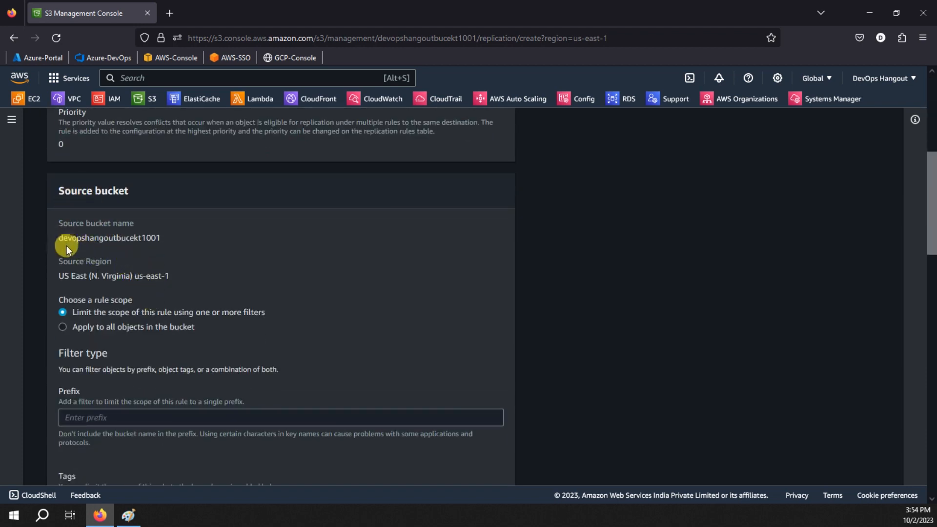
Step: Apply the replication rule to all objects in the source bucket and go to the destination settings
left_click(128, 328)
scroll(121, 327, "down", 4)
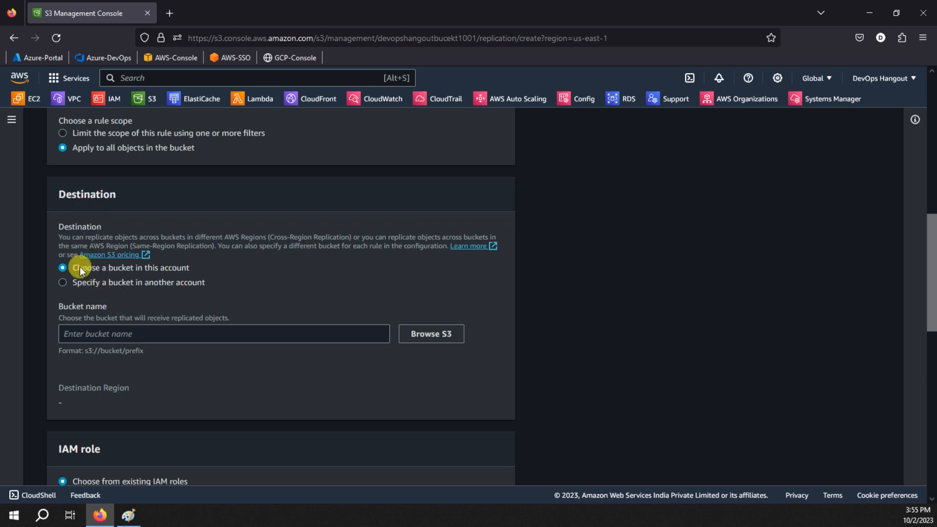
Step: Examine the fields for specifying a destination bucket in another account and return to choosing a bucket in this account
left_click(159, 283)
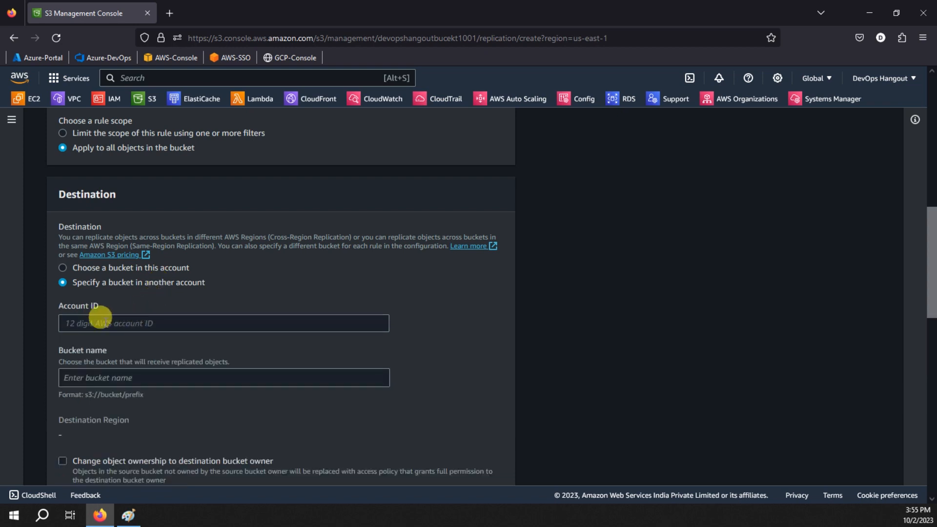
left_click(82, 377)
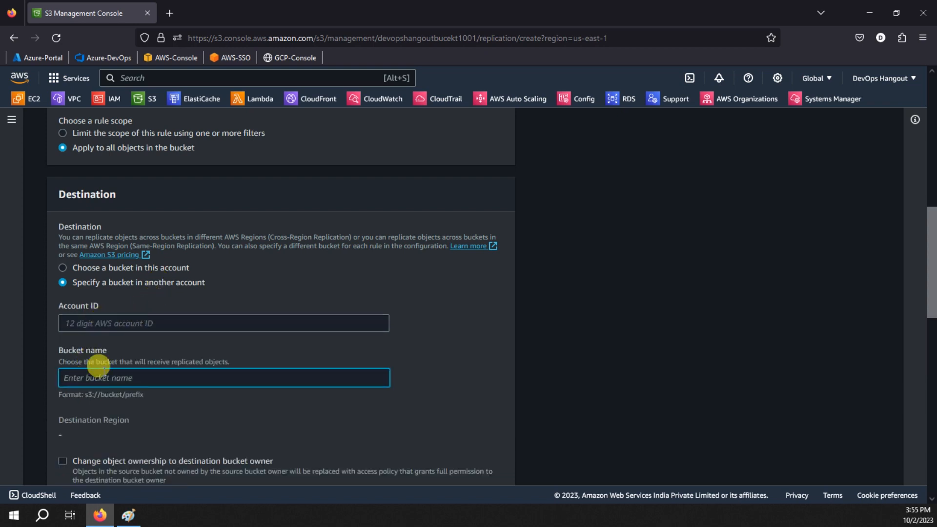
left_click(122, 322)
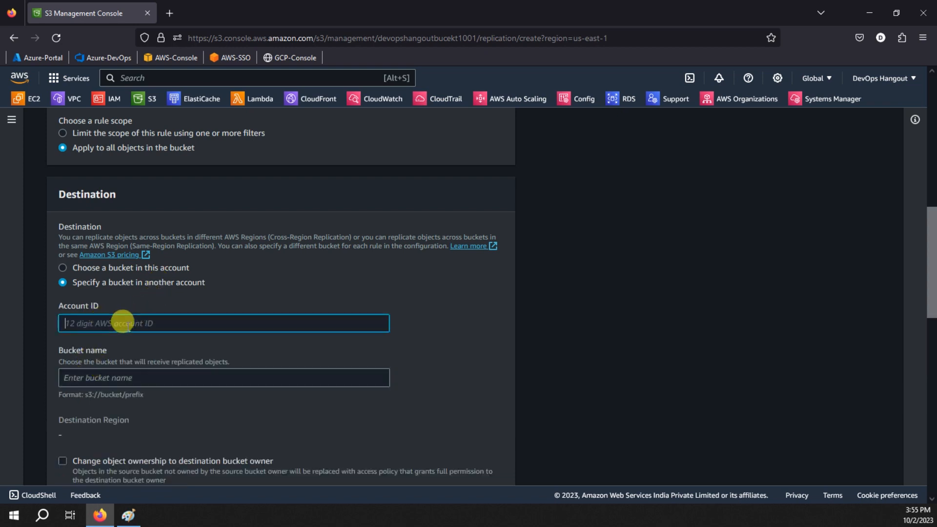
left_click(152, 268)
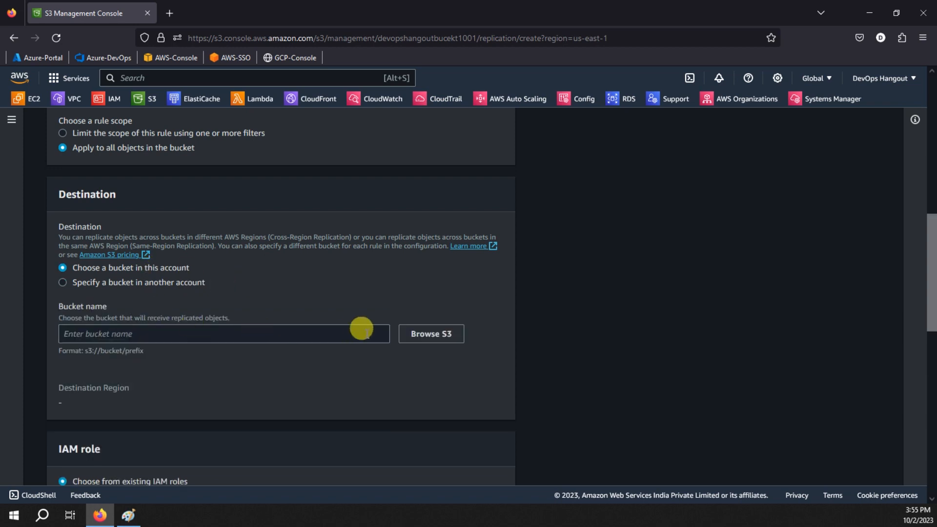
Step: Browse the account's S3 buckets and choose devopshangoutbucekt1002 as the replication destination
left_click(411, 334)
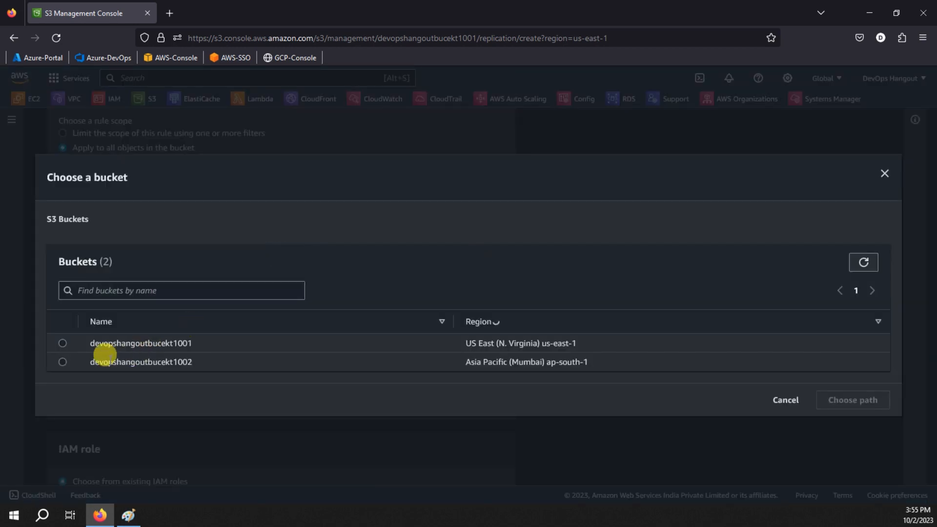
left_click(62, 362)
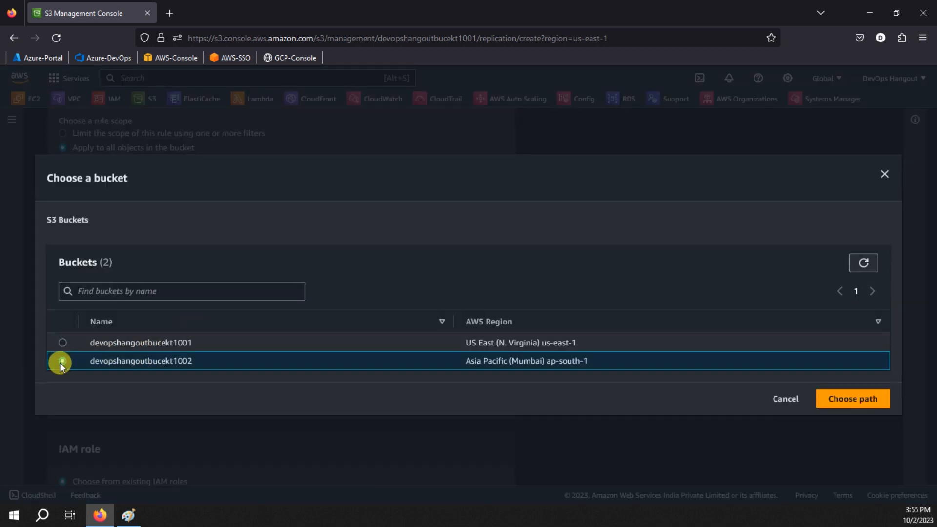
left_click(857, 406)
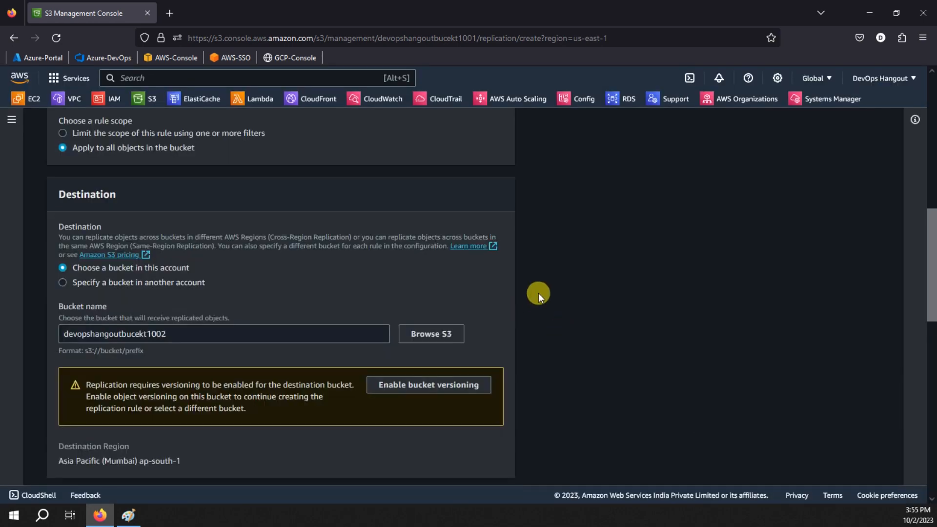
Step: Read the versioning requirement for the destination bucket and enable bucket versioning on it
scroll(538, 292, "down", 3)
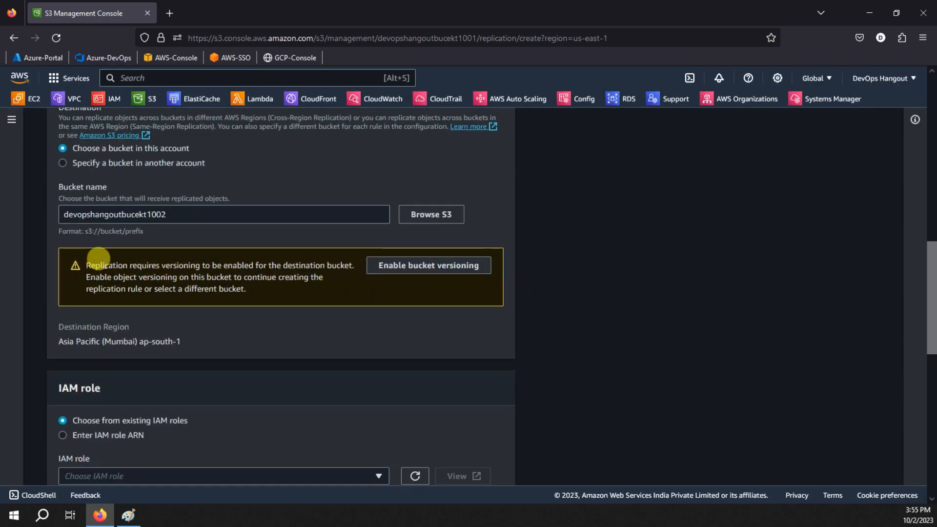
left_click_drag(218, 267, 315, 266)
left_click(257, 268)
left_click(398, 267)
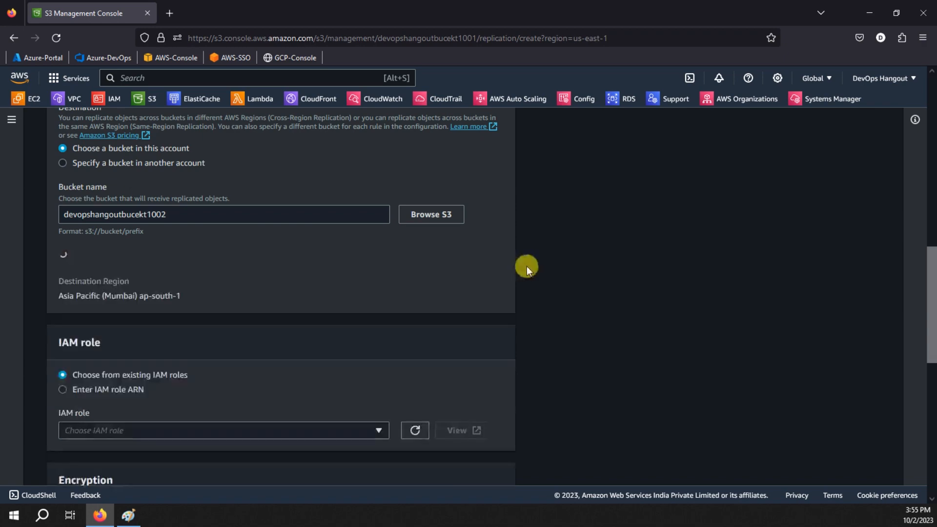
scroll(526, 265, "up", 10)
left_click(425, 195)
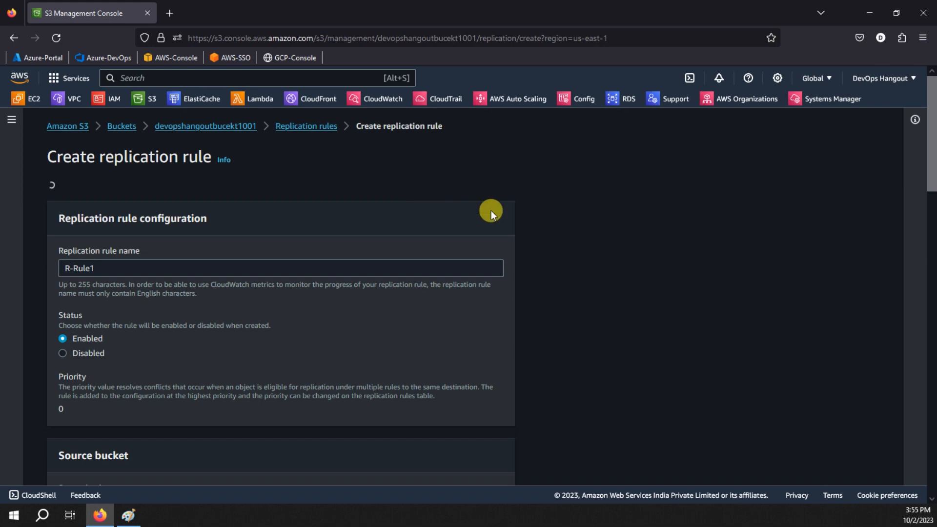
Step: Set the rule's IAM role to Create new role
scroll(578, 231, "down", 12)
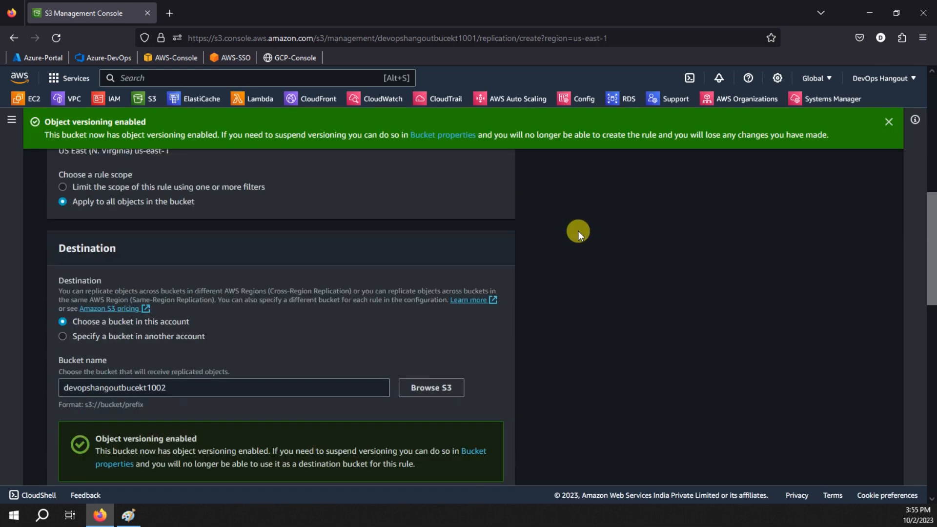
scroll(578, 235, "down", 1)
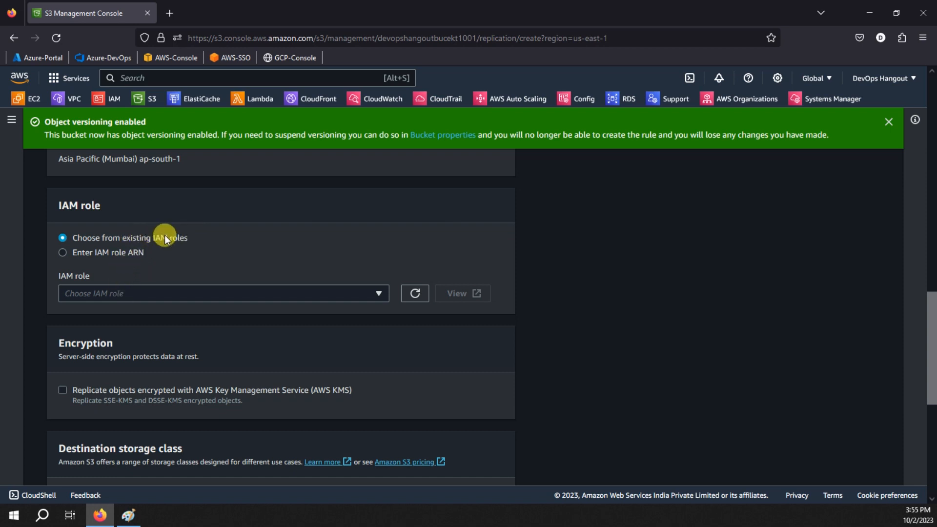
left_click(157, 293)
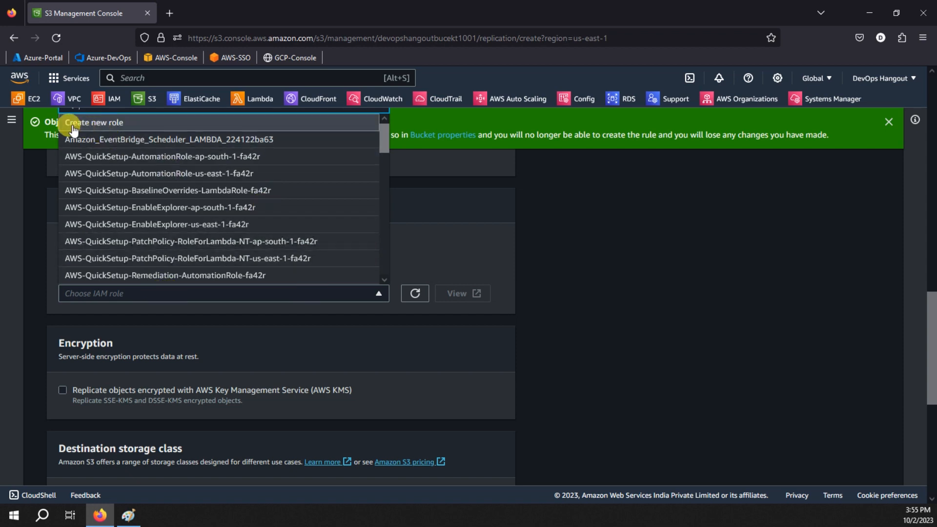
left_click(102, 123)
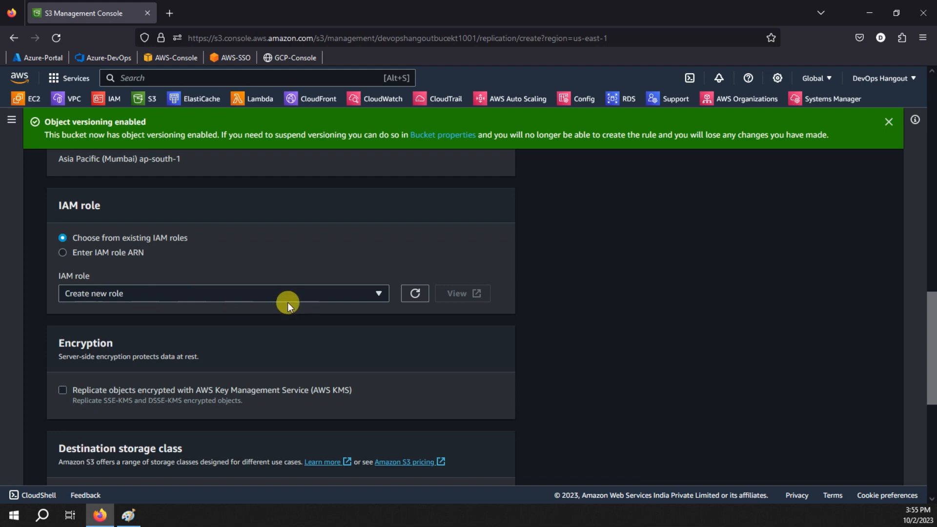
Step: Enable changing the storage class for the replicated objects and review the available storage classes
scroll(595, 281, "down", 6)
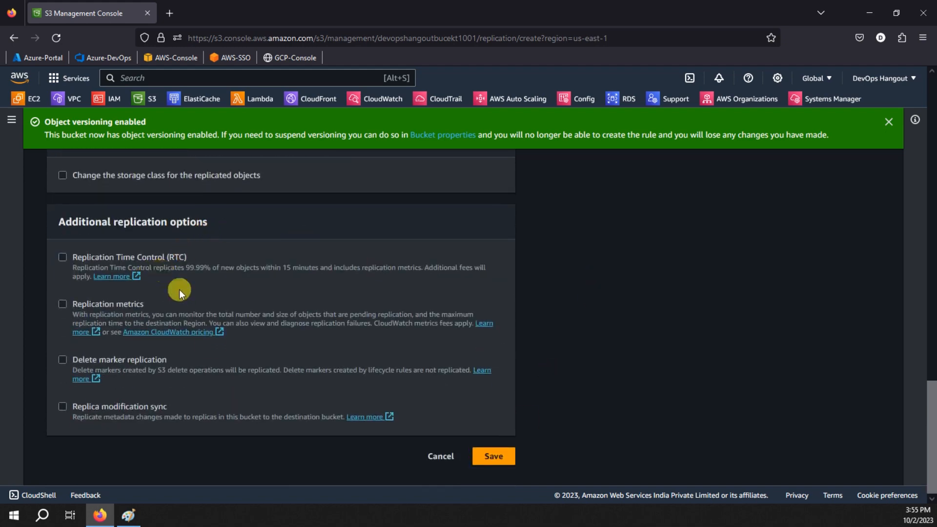
scroll(213, 356, "up", 3)
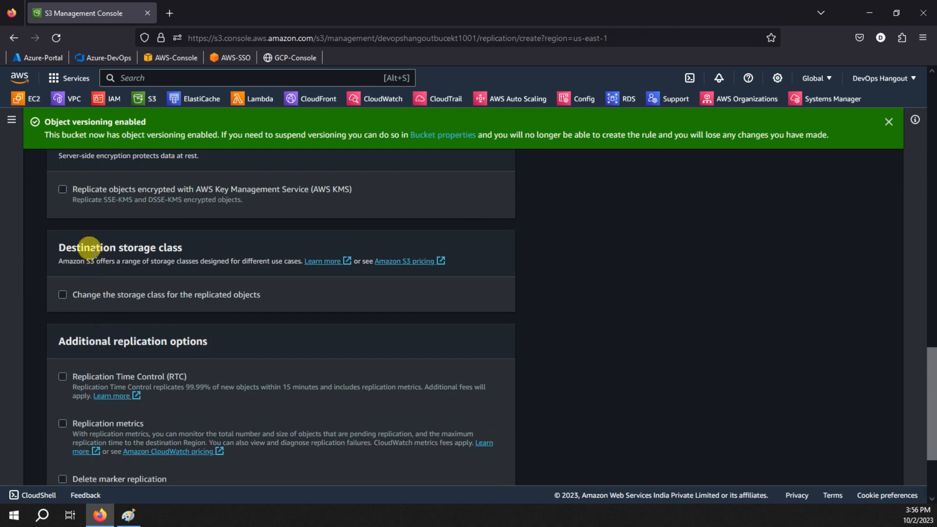
left_click_drag(116, 247, 186, 248)
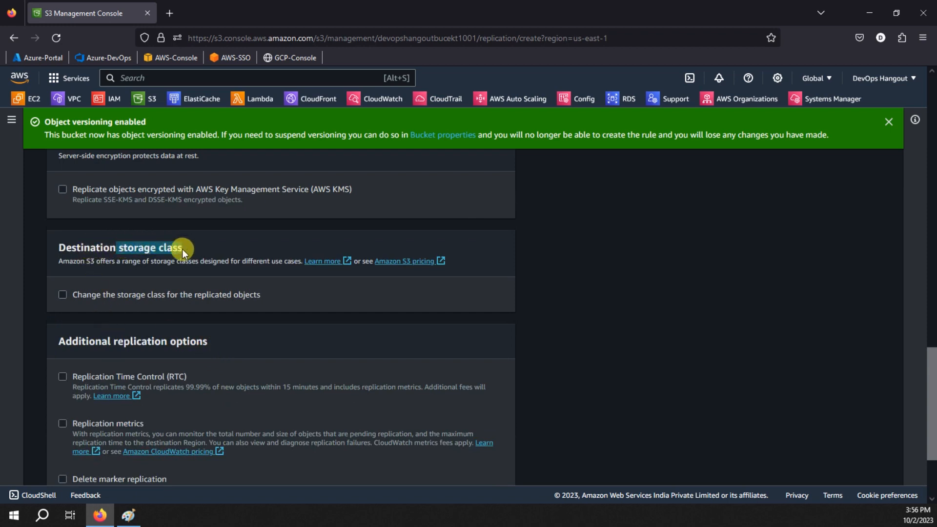
left_click(79, 302)
left_click(62, 294)
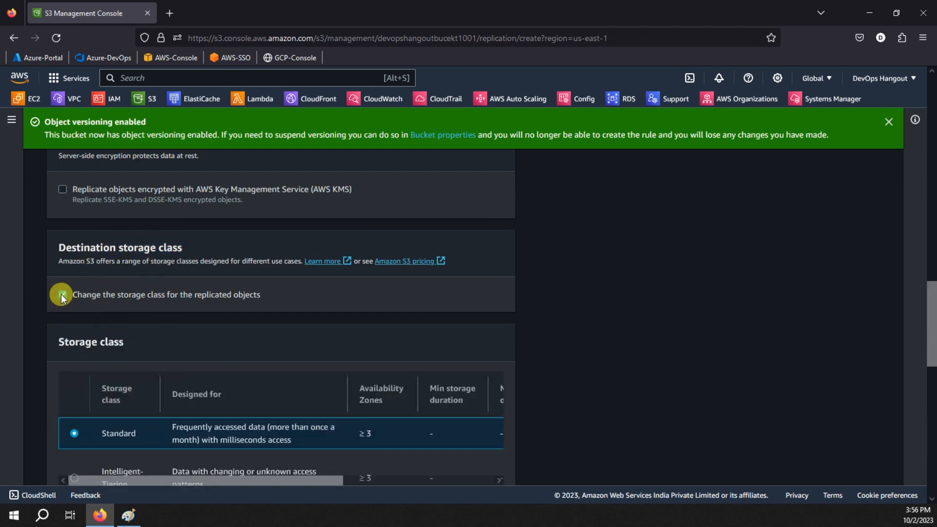
scroll(494, 306, "down", 3)
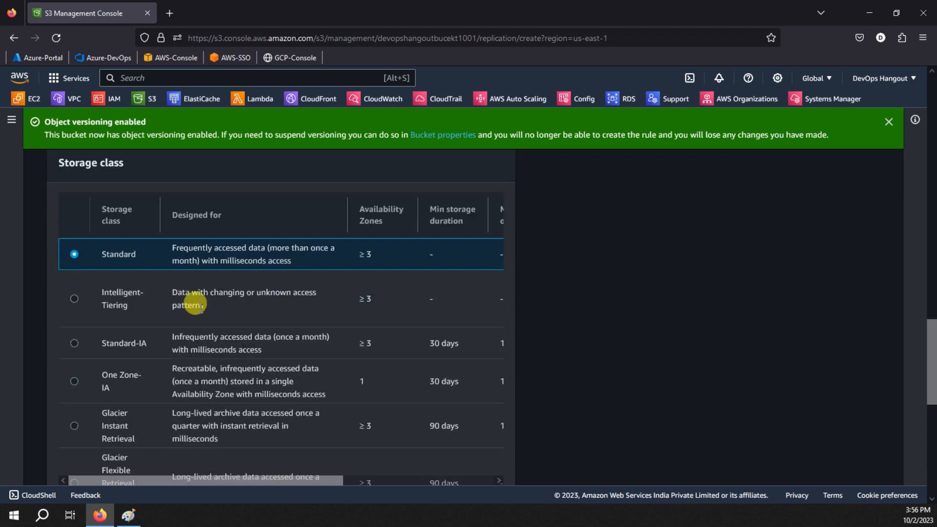
scroll(192, 313, "down", 1)
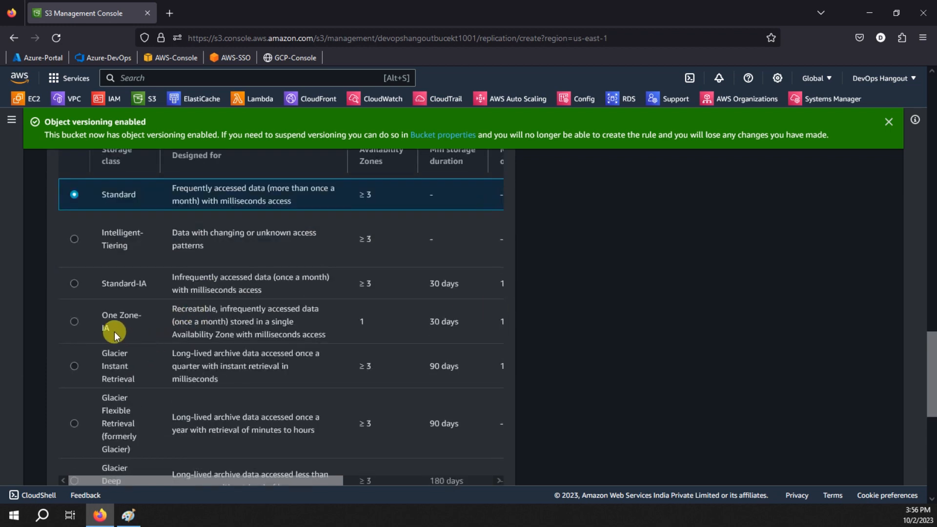
Step: Switch to Paint, frame the OneZone IA label near the Mumbai box with a rounded rectangle, and return to the S3 console
left_click(127, 515)
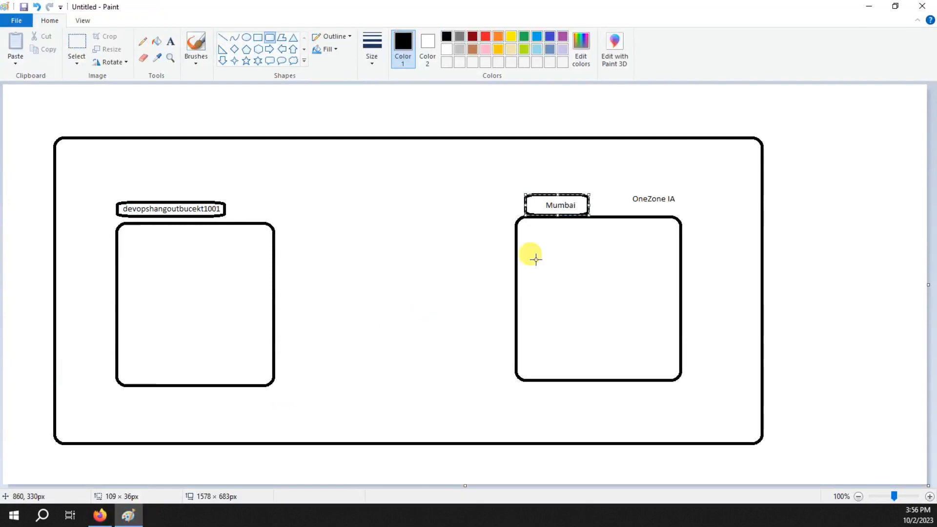
left_click_drag(627, 191, 685, 205)
left_click(869, 7)
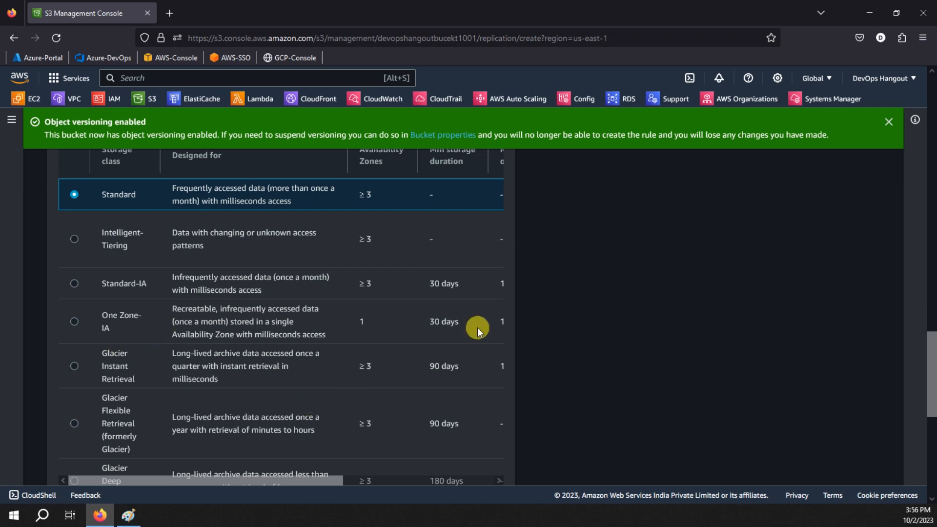
Step: Check the One Zone-IA minimum storage duration and select Intelligent-Tiering as the storage class for the replicated objects
left_click_drag(429, 320, 459, 322)
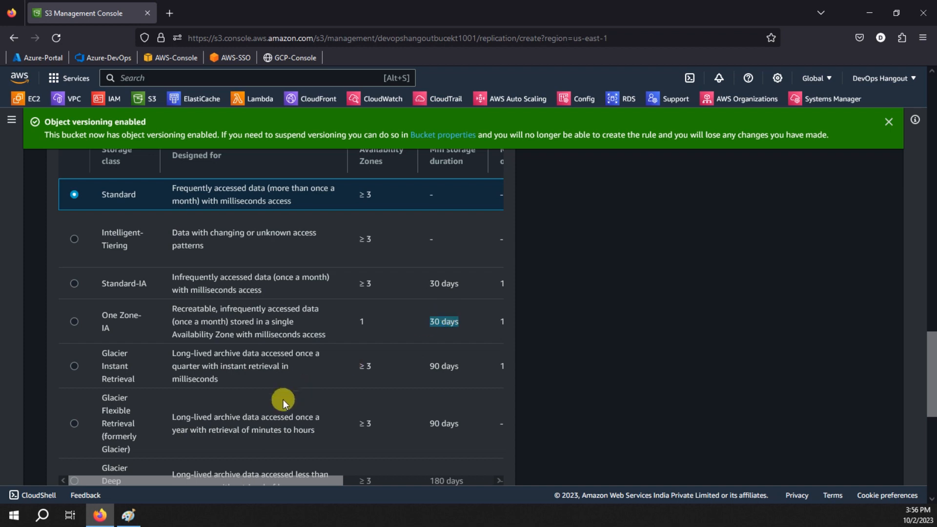
scroll(157, 286, "up", 1)
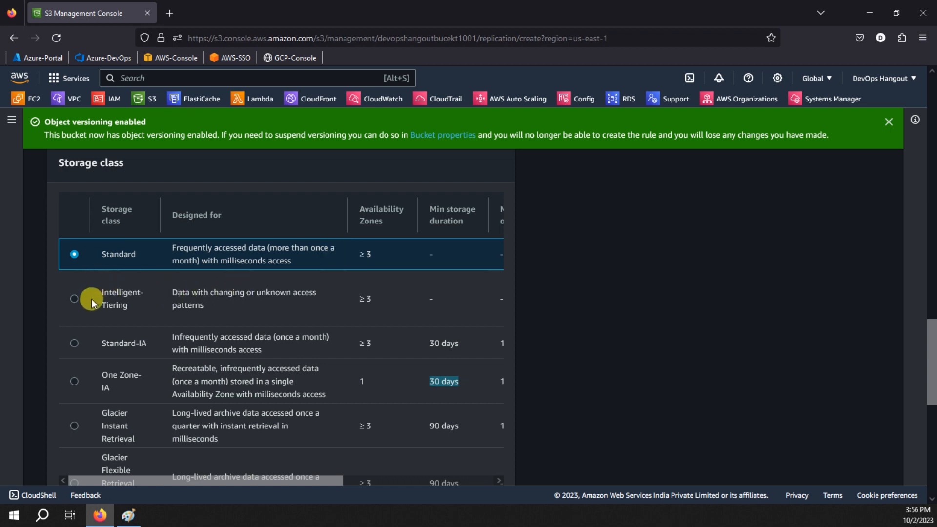
left_click(99, 288)
left_click_drag(98, 288, 117, 300)
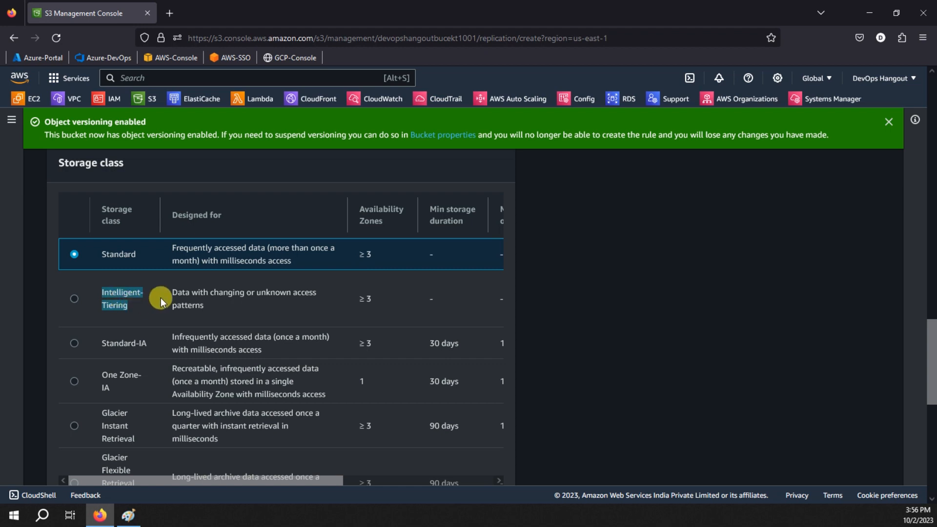
left_click(74, 299)
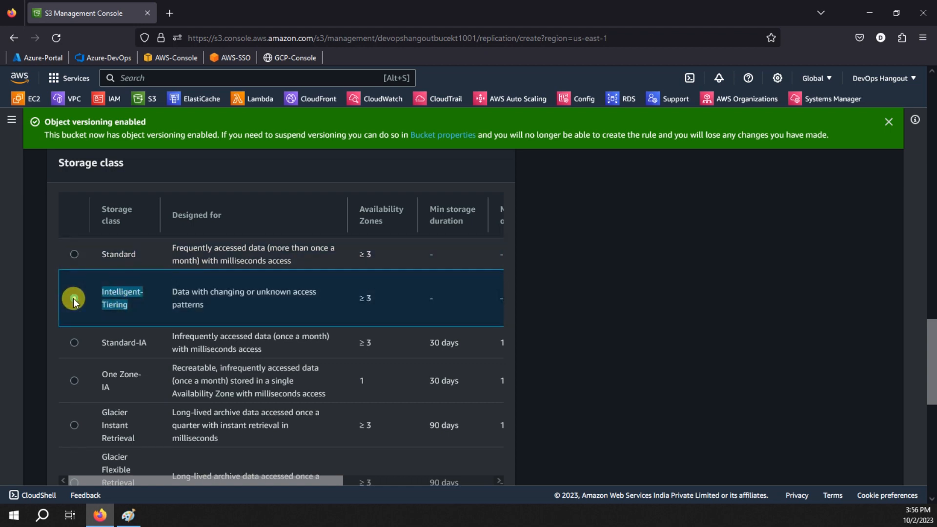
Step: Save the replication rule without replicating existing objects, review its entry in the rules list, and dismiss the success notice
scroll(627, 330, "down", 8)
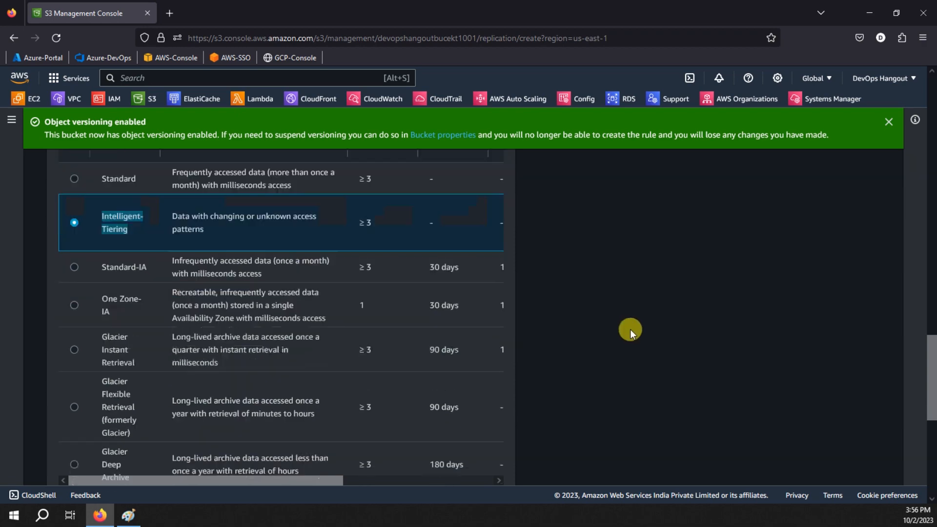
left_click(488, 459)
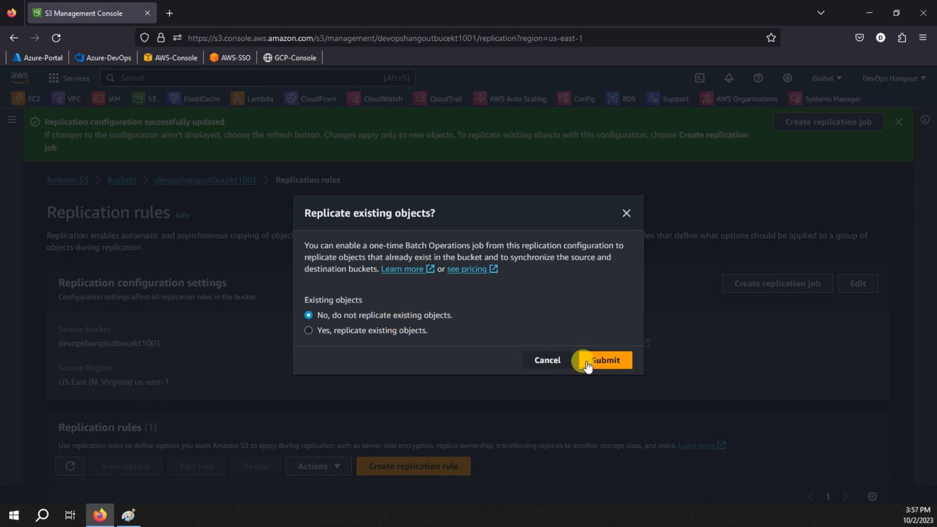
left_click(605, 361)
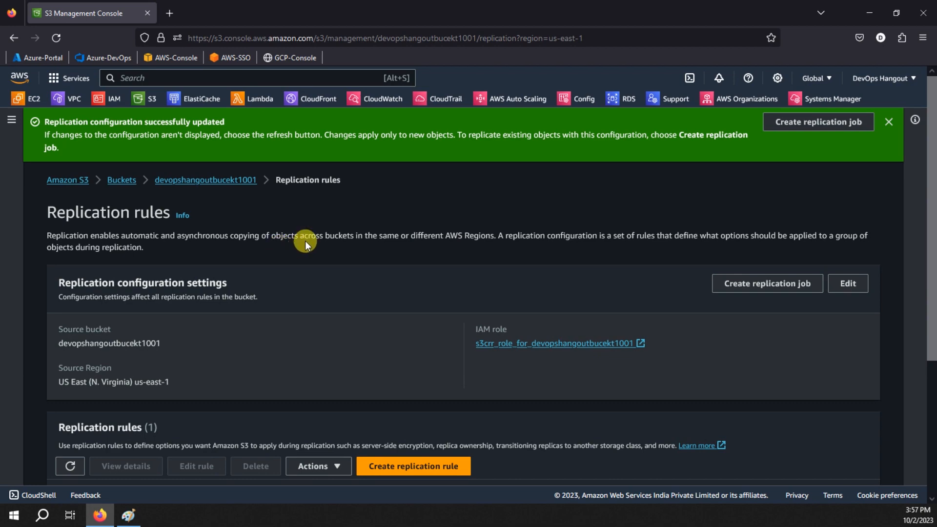
scroll(362, 315, "down", 3)
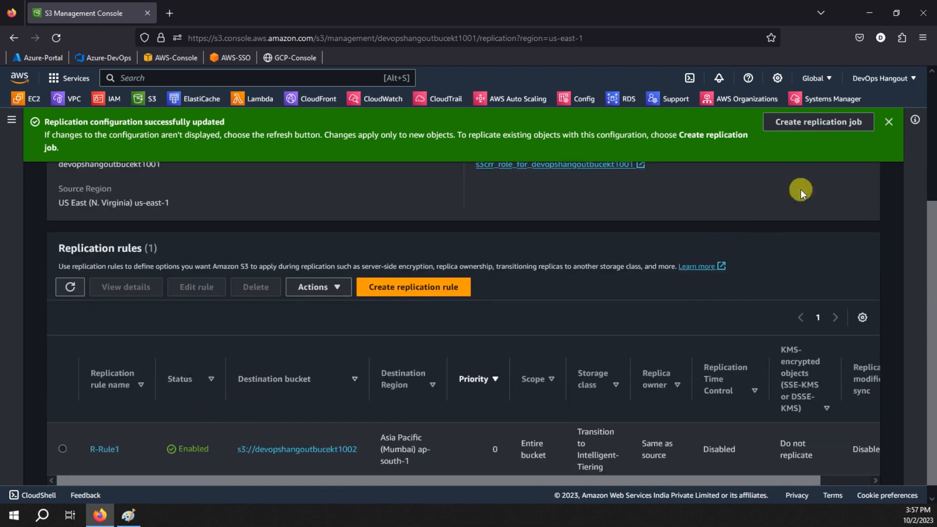
left_click(888, 122)
Step: Open the source bucket devopshangoutbucekt1001 and start adding files to a new upload
scroll(321, 203, "up", 3)
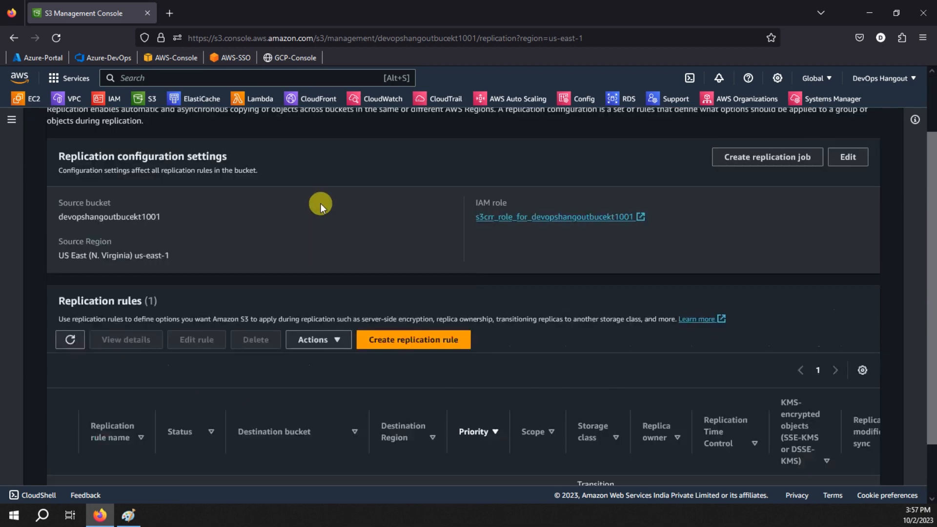
left_click(191, 127)
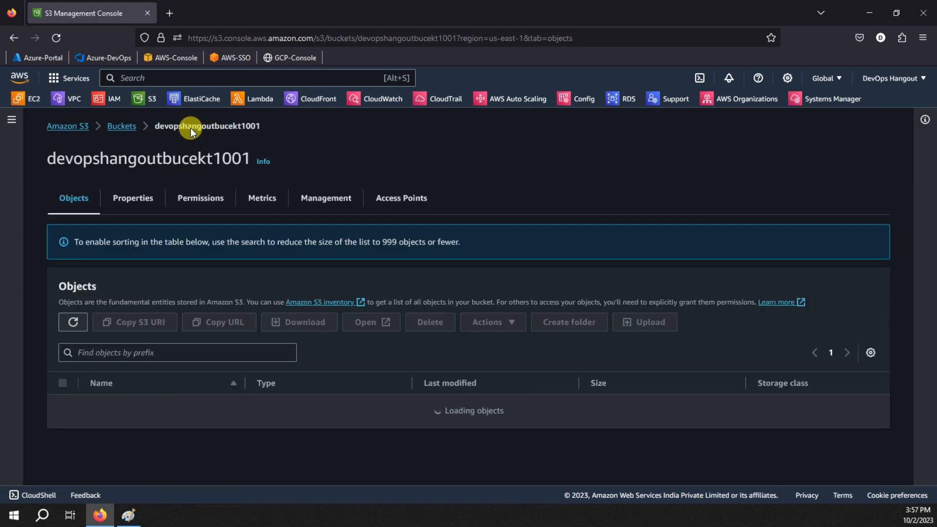
left_click(635, 280)
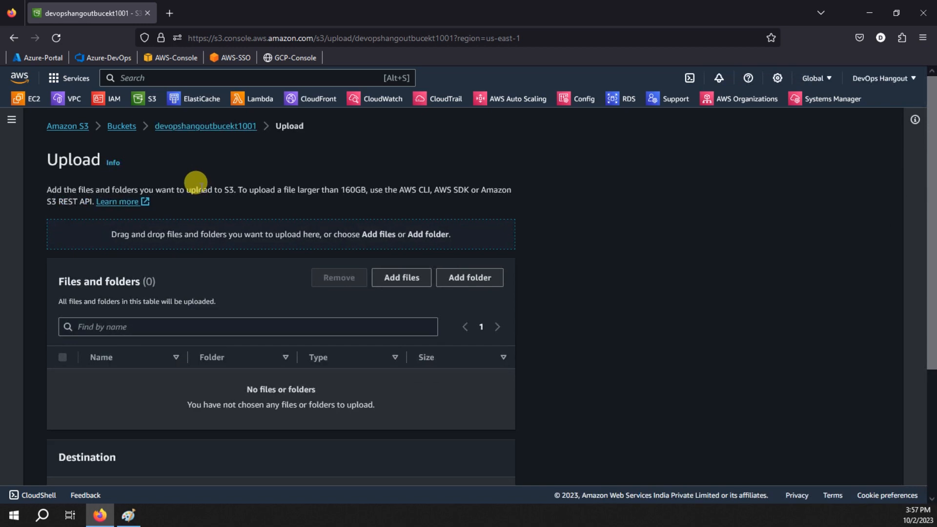
left_click(387, 276)
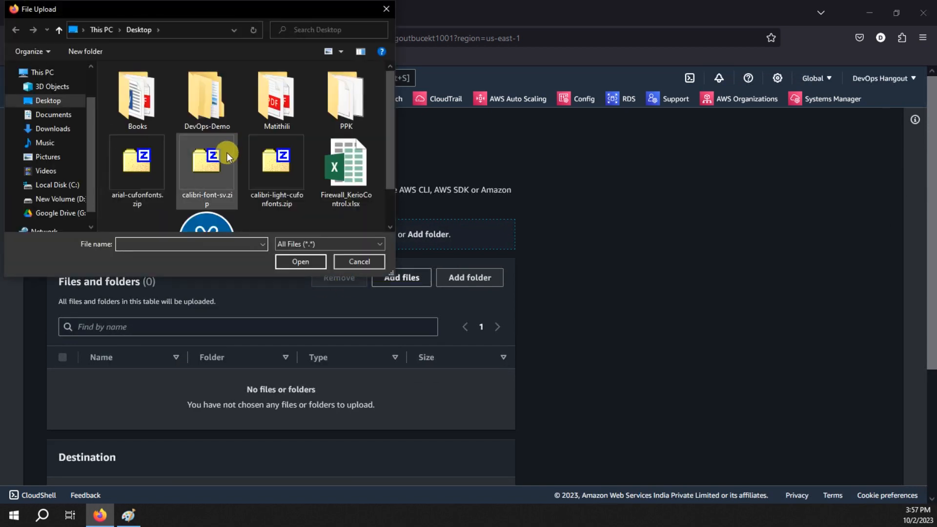
Step: Browse to the Images folder on drive D: under Personal, CloudTraining, AWS, Cloud
scroll(226, 152, "down", 1)
left_click(54, 198)
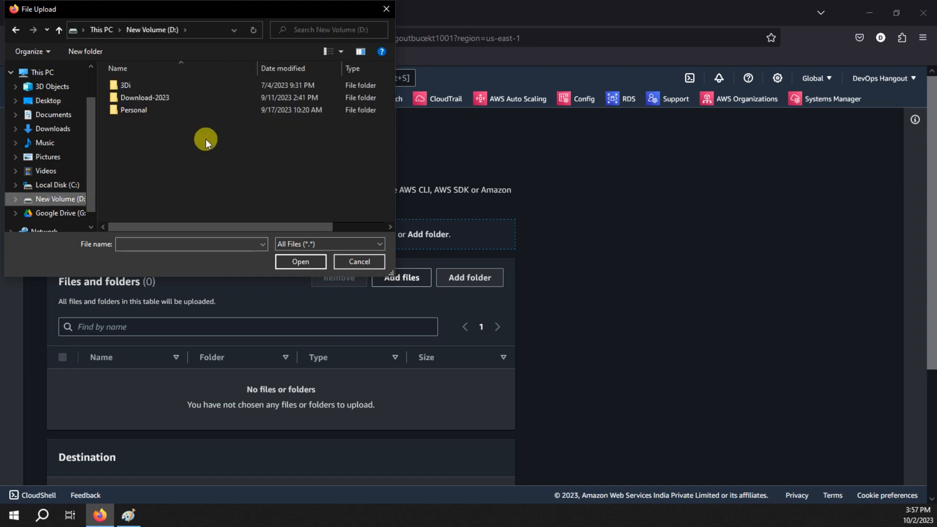
double_click(159, 110)
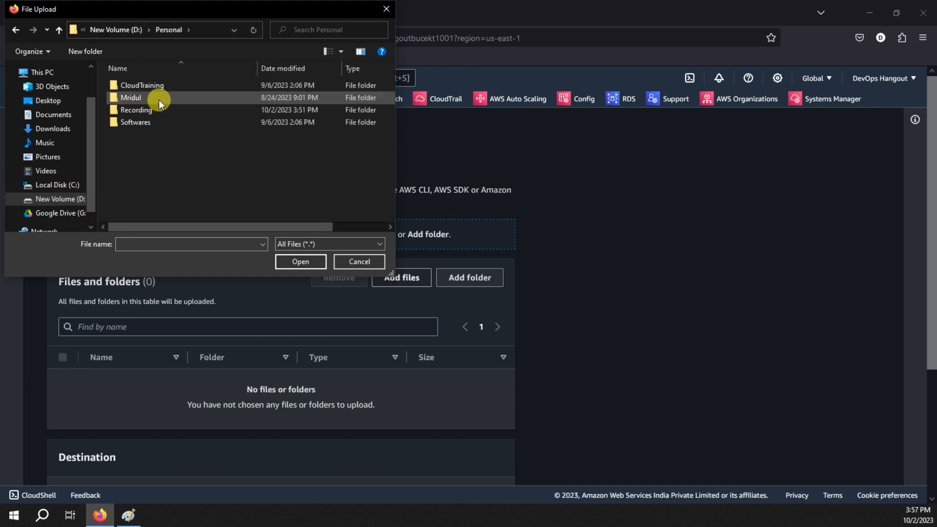
double_click(165, 88)
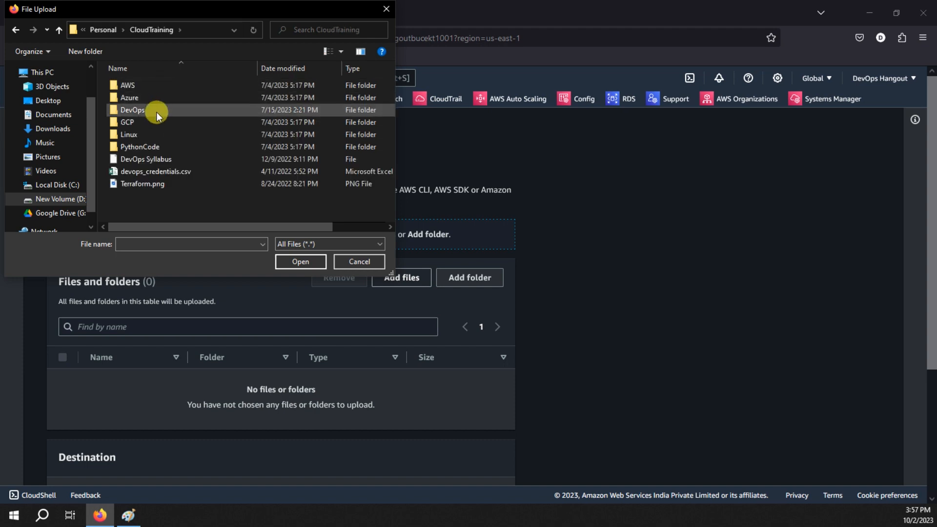
double_click(154, 86)
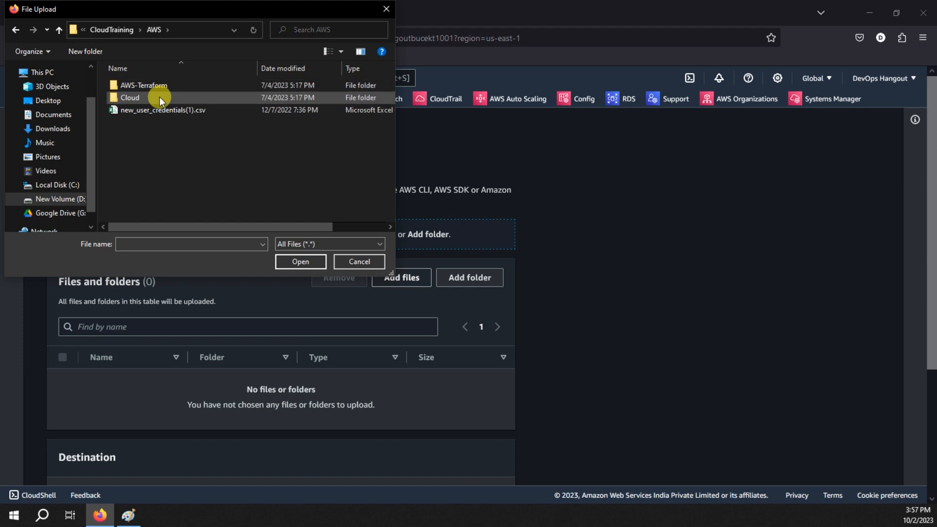
double_click(158, 97)
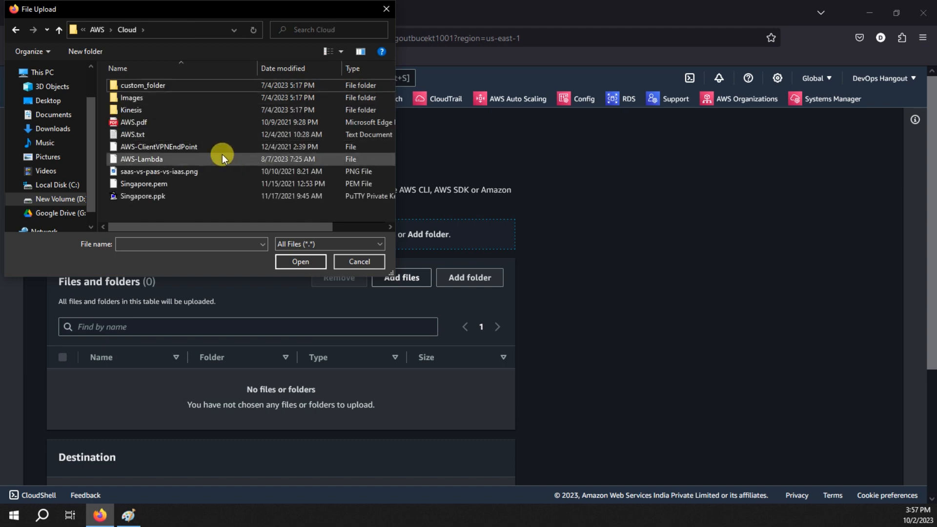
double_click(176, 102)
Step: Upload VPC.png from the Images folder to devopshangoutbucekt1001 and close the upload status page
scroll(303, 122, "down", 5)
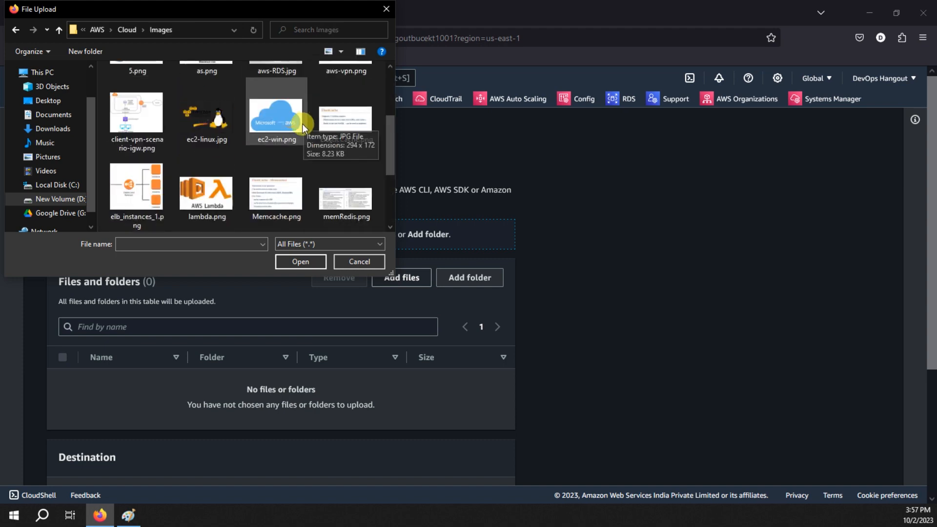
scroll(282, 151, "down", 3)
left_click(264, 193)
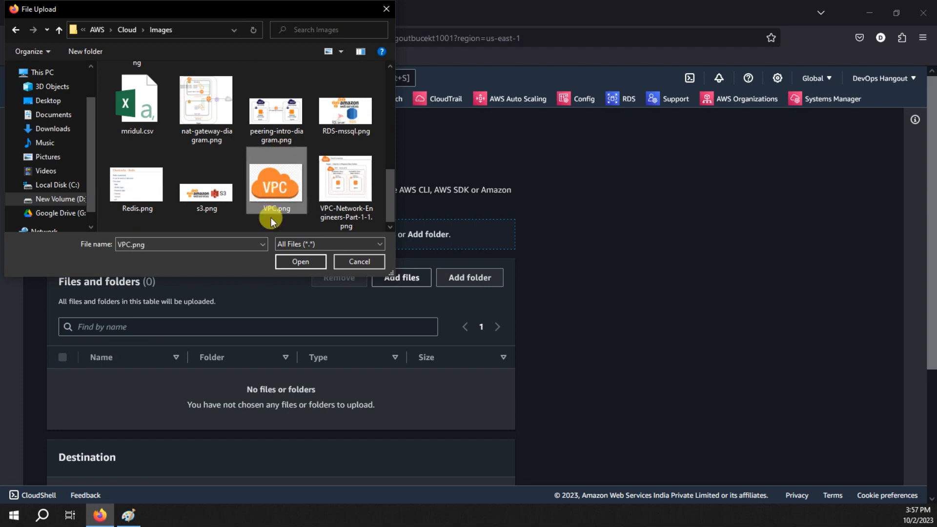
left_click(298, 263)
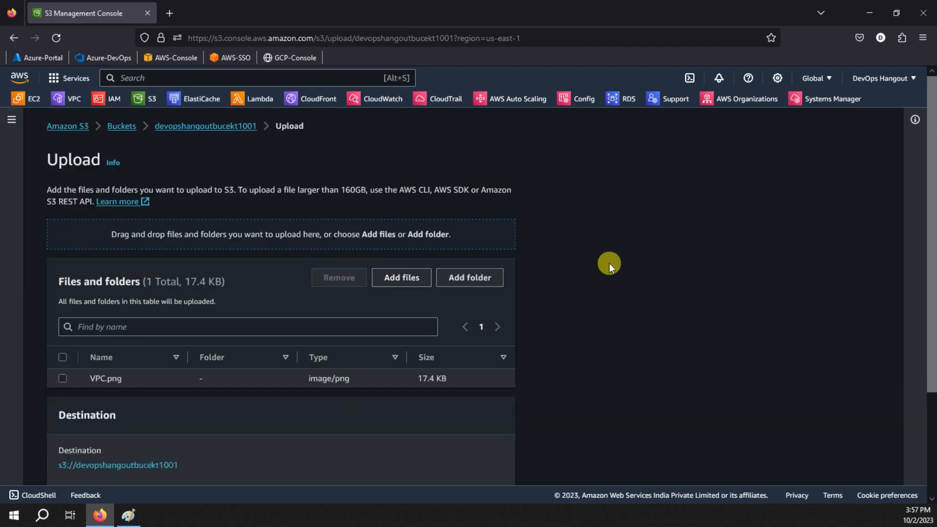
scroll(609, 262, "down", 3)
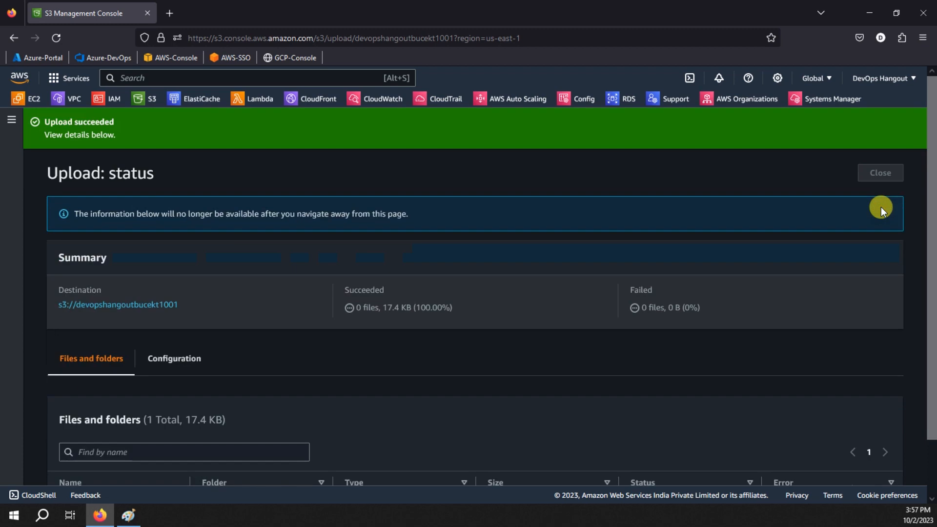
left_click(874, 182)
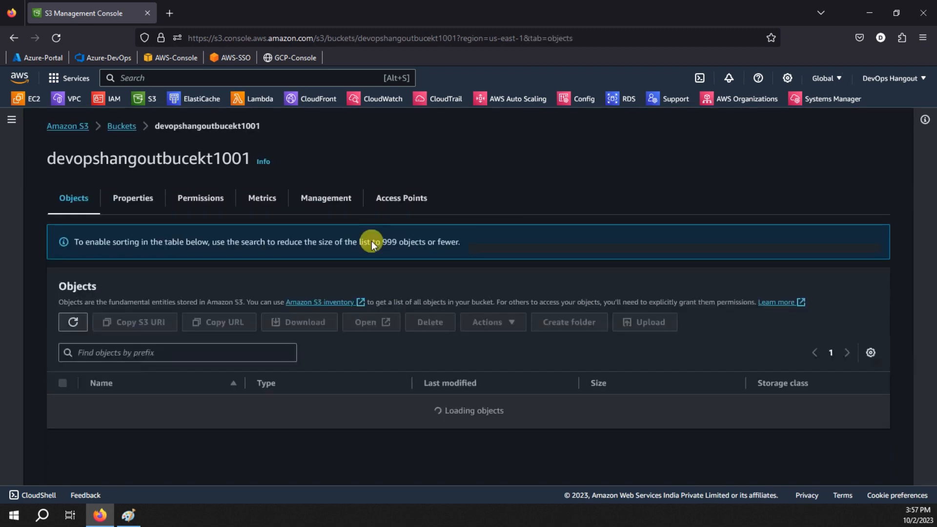
Step: Open the destination bucket devopshangoutbucekt1002 and refresh its object list repeatedly to check for the replicated file
left_click(121, 127)
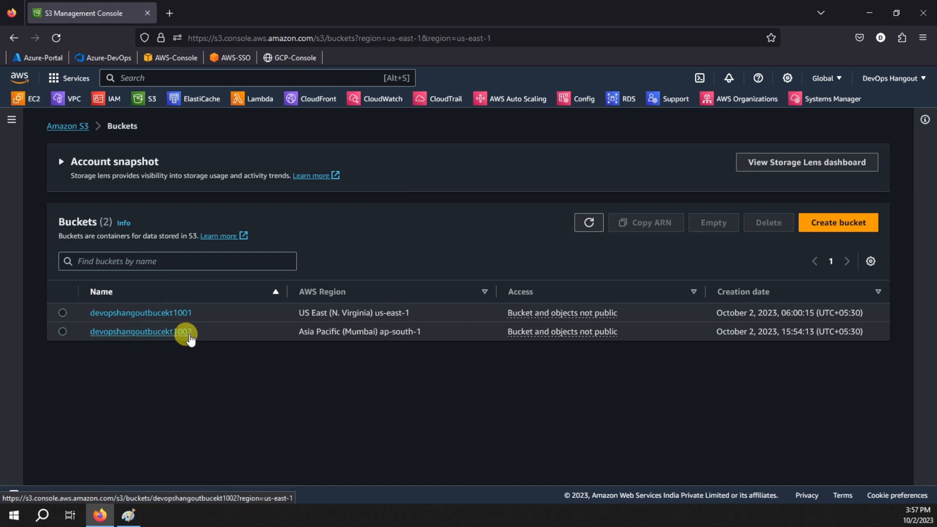
left_click(170, 336)
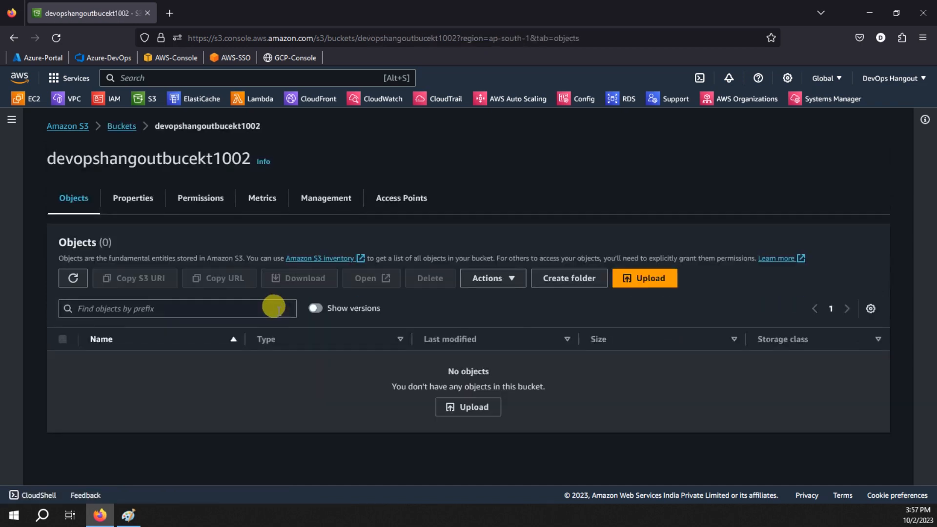
left_click(69, 279)
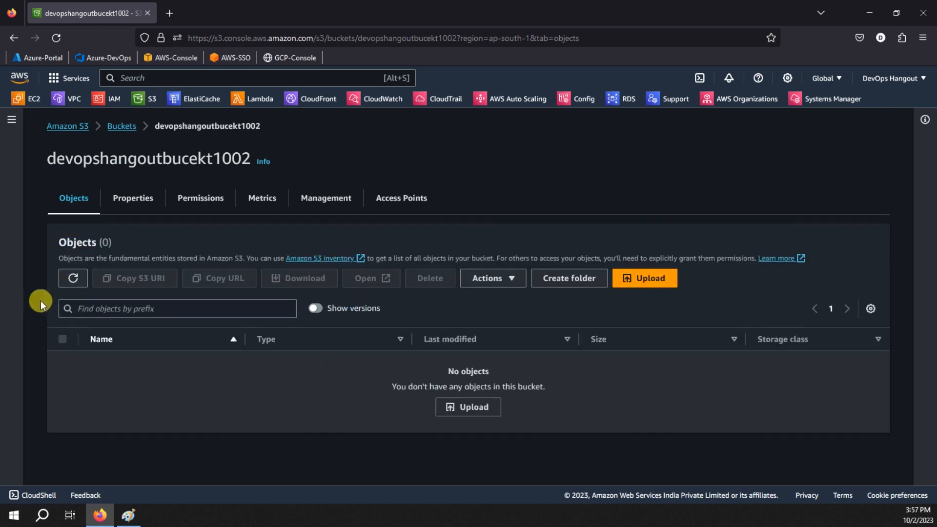
left_click(74, 289)
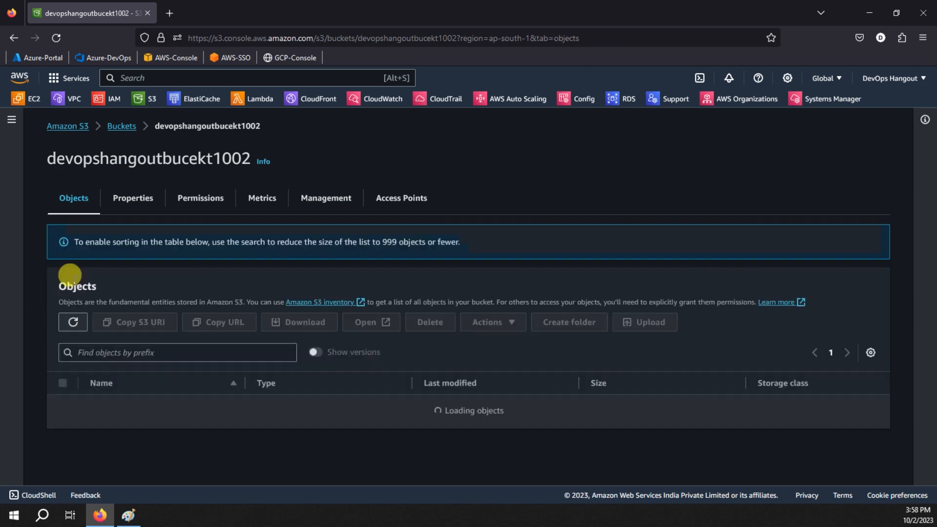
left_click(73, 279)
left_click(72, 283)
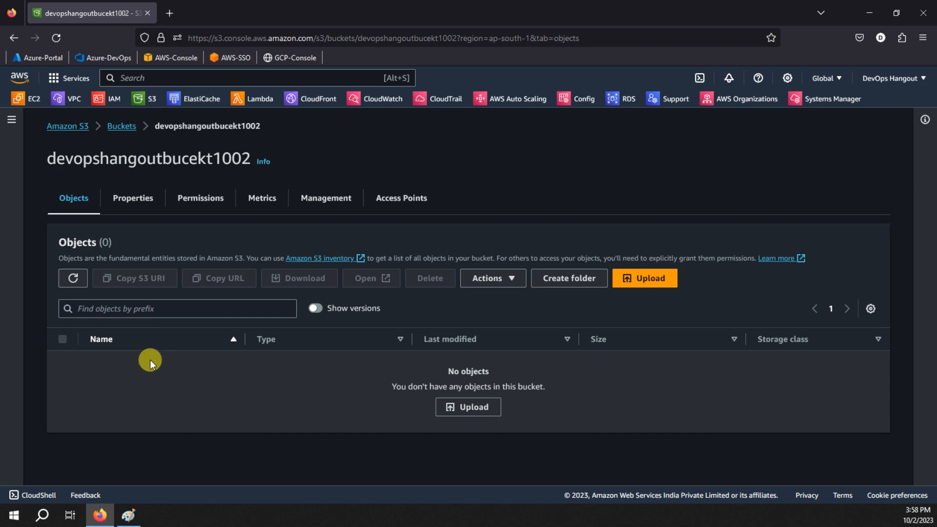
Step: Refresh the object list again and highlight VPC.png's storage class and the destination bucket's name
left_click(73, 279)
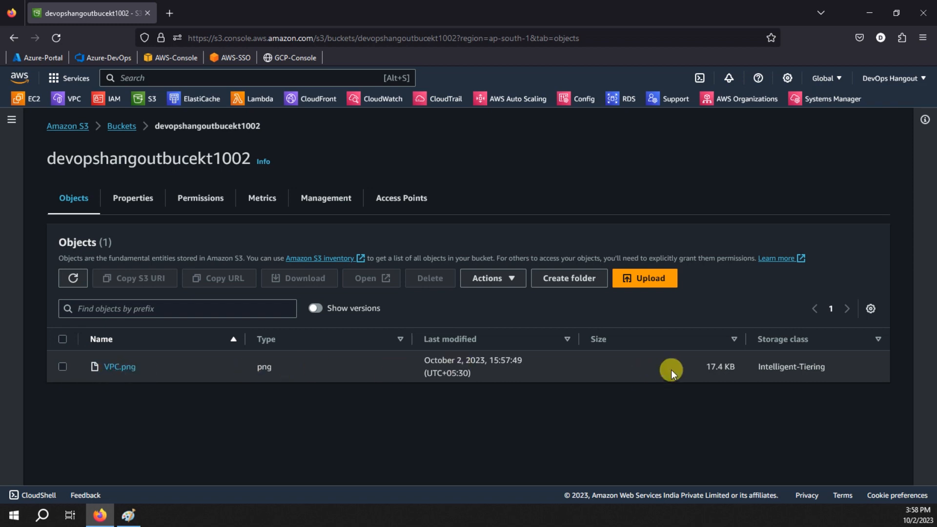
left_click_drag(758, 367, 829, 369)
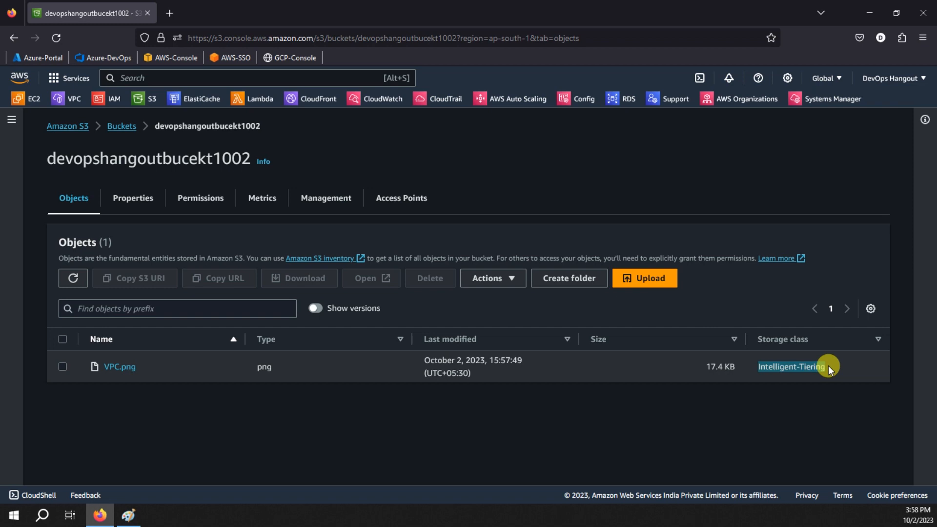
left_click_drag(47, 156, 248, 158)
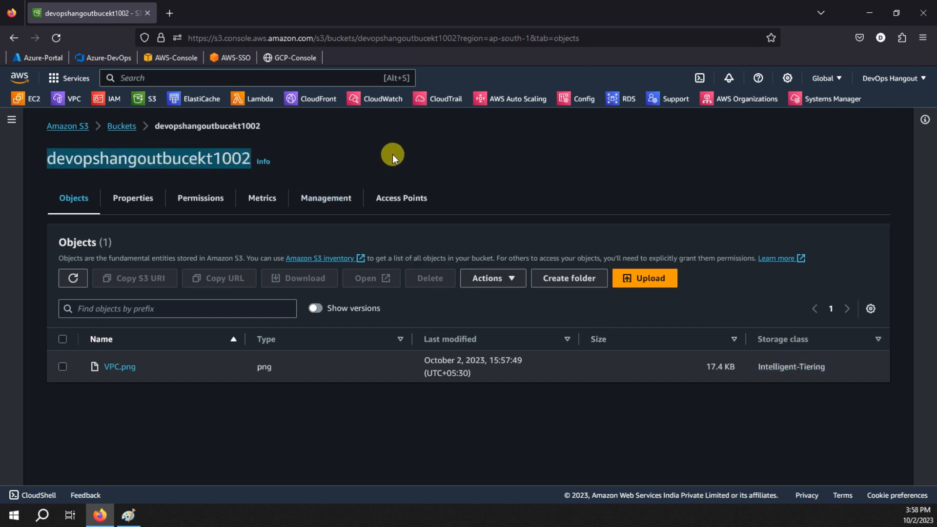
Step: Switch to Paint and draw rounded rectangles around the devopshangoutbucekt1001 box and the Mumbai box, the latter about 351 × 382 px
left_click(129, 515)
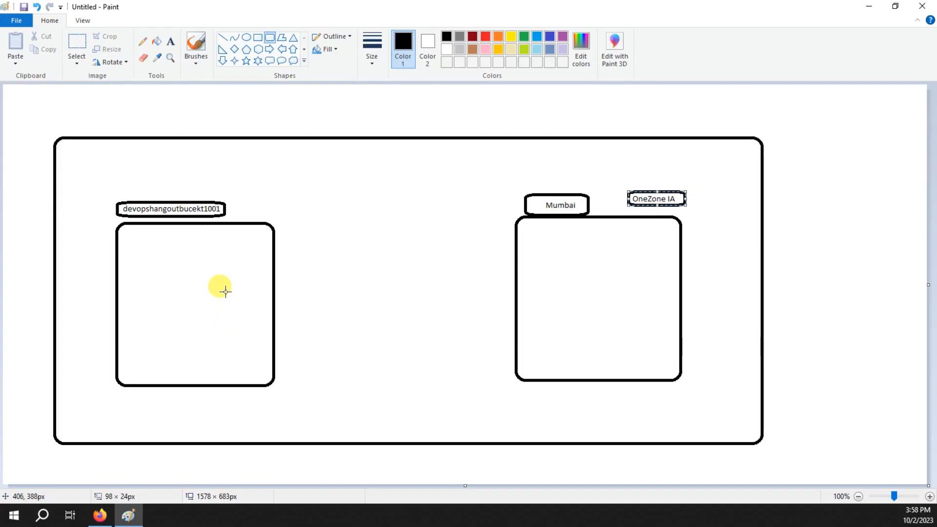
left_click_drag(101, 189, 286, 403)
left_click(311, 327)
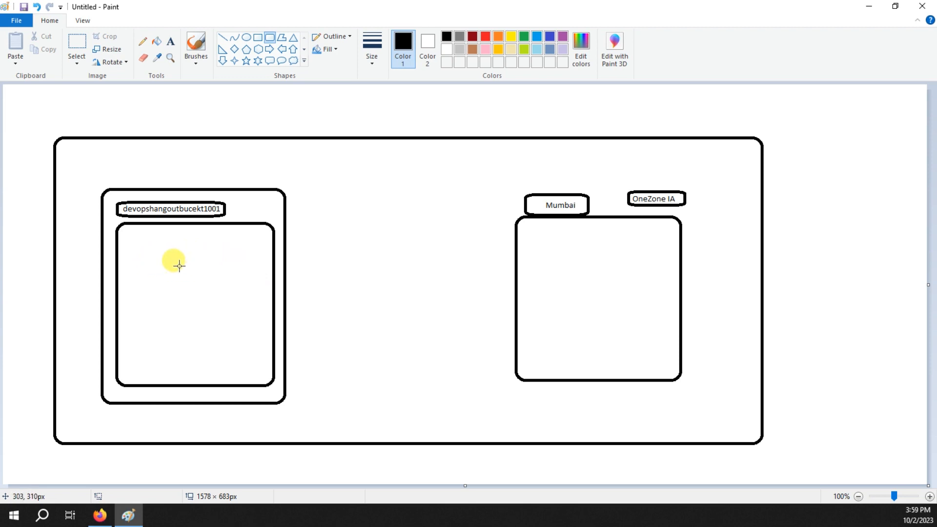
left_click_drag(497, 174, 702, 398)
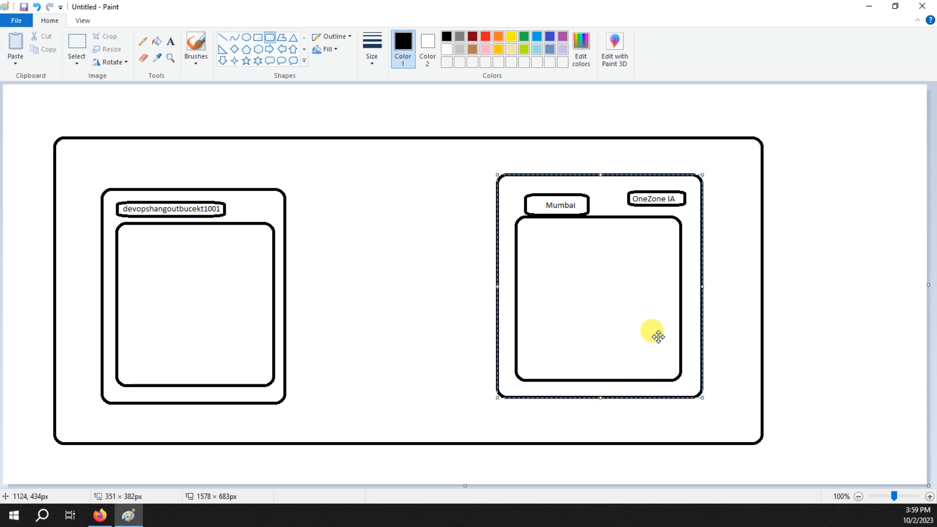
left_click(763, 293)
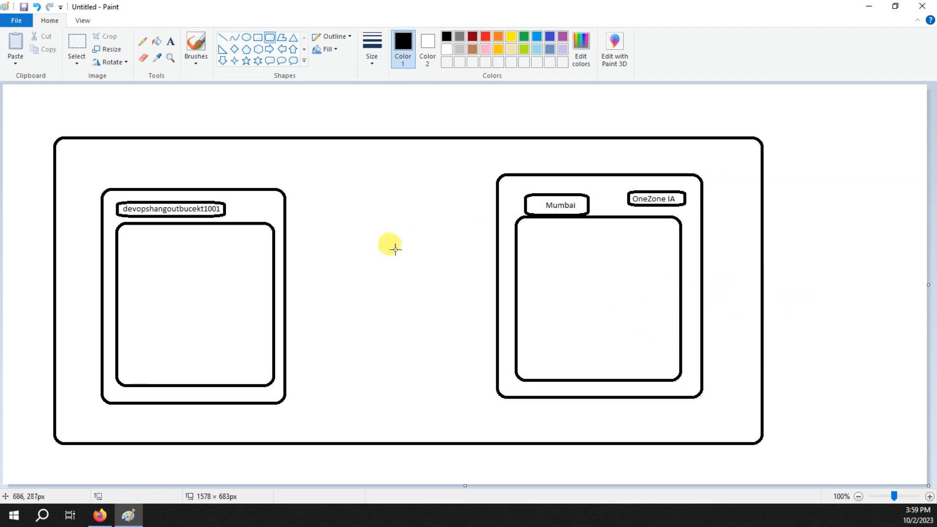